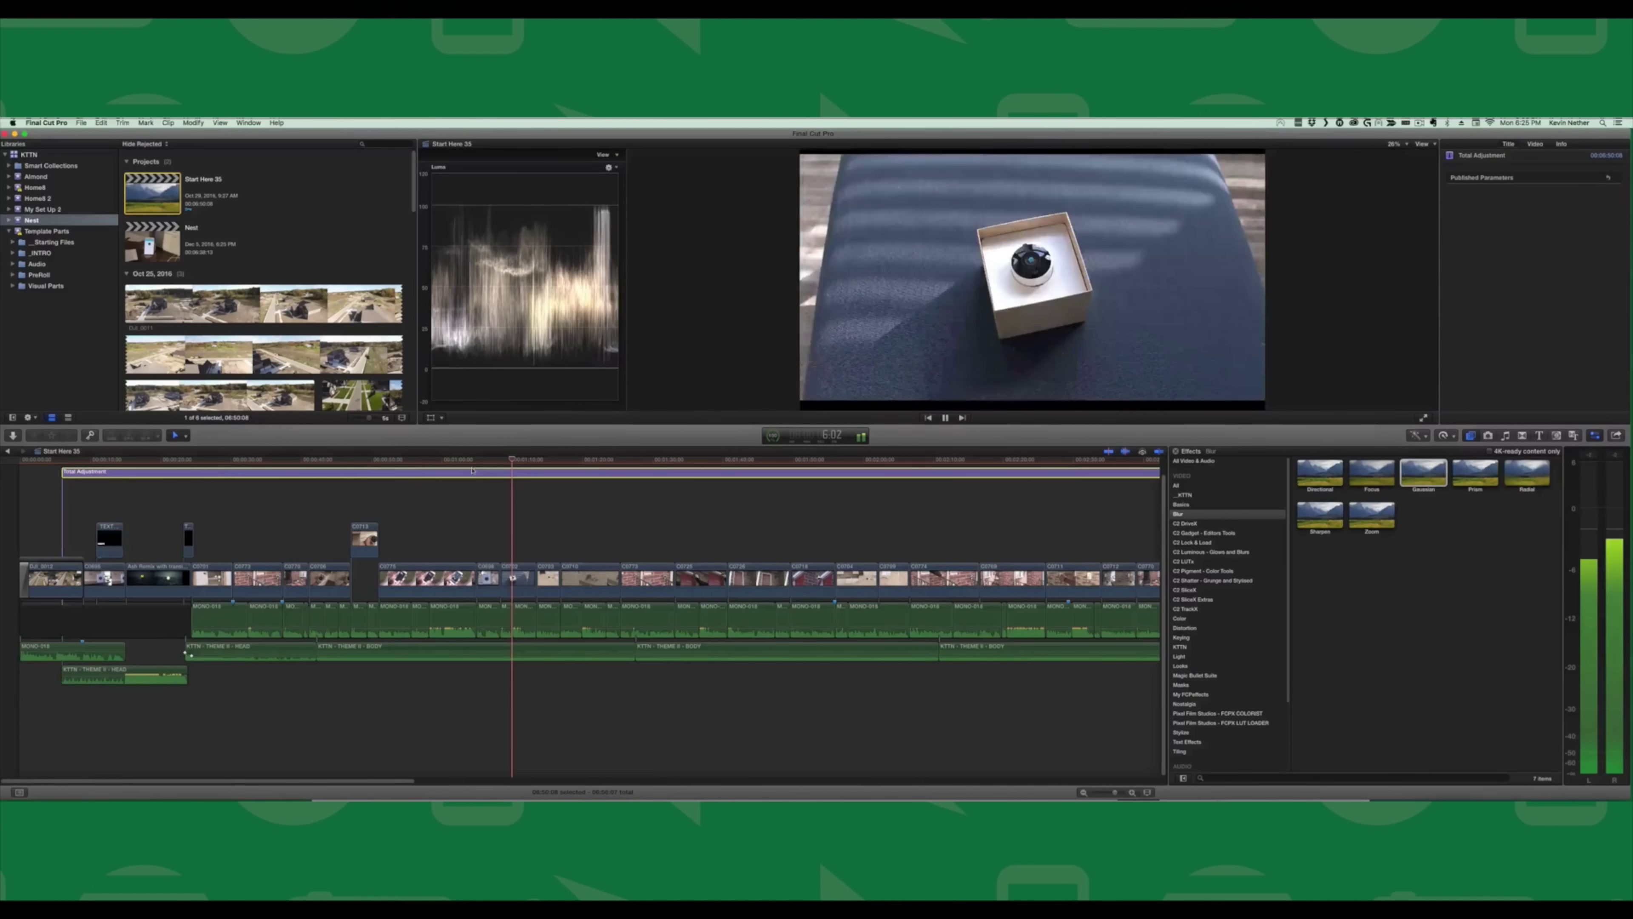
Drag the Total Adjustment clip up so it sits above the primary storyline clips
left_click_drag(410, 479, 409, 474)
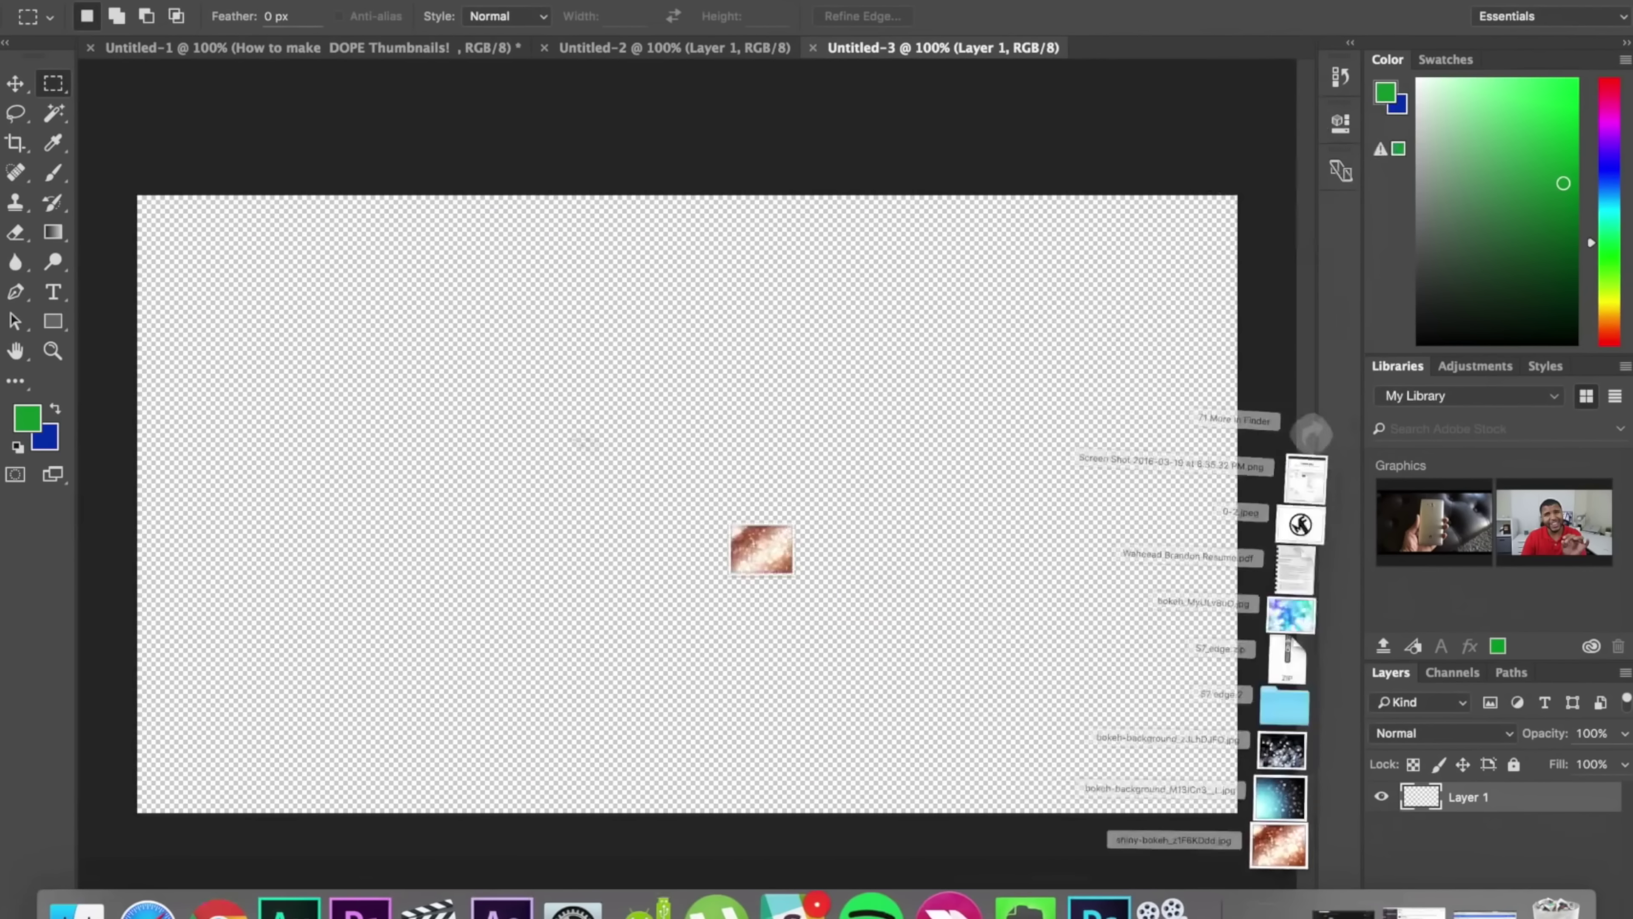
Place the shiny bokeh image on the canvas, scaled up to cover it completely
left_click_drag(765, 547, 782, 487)
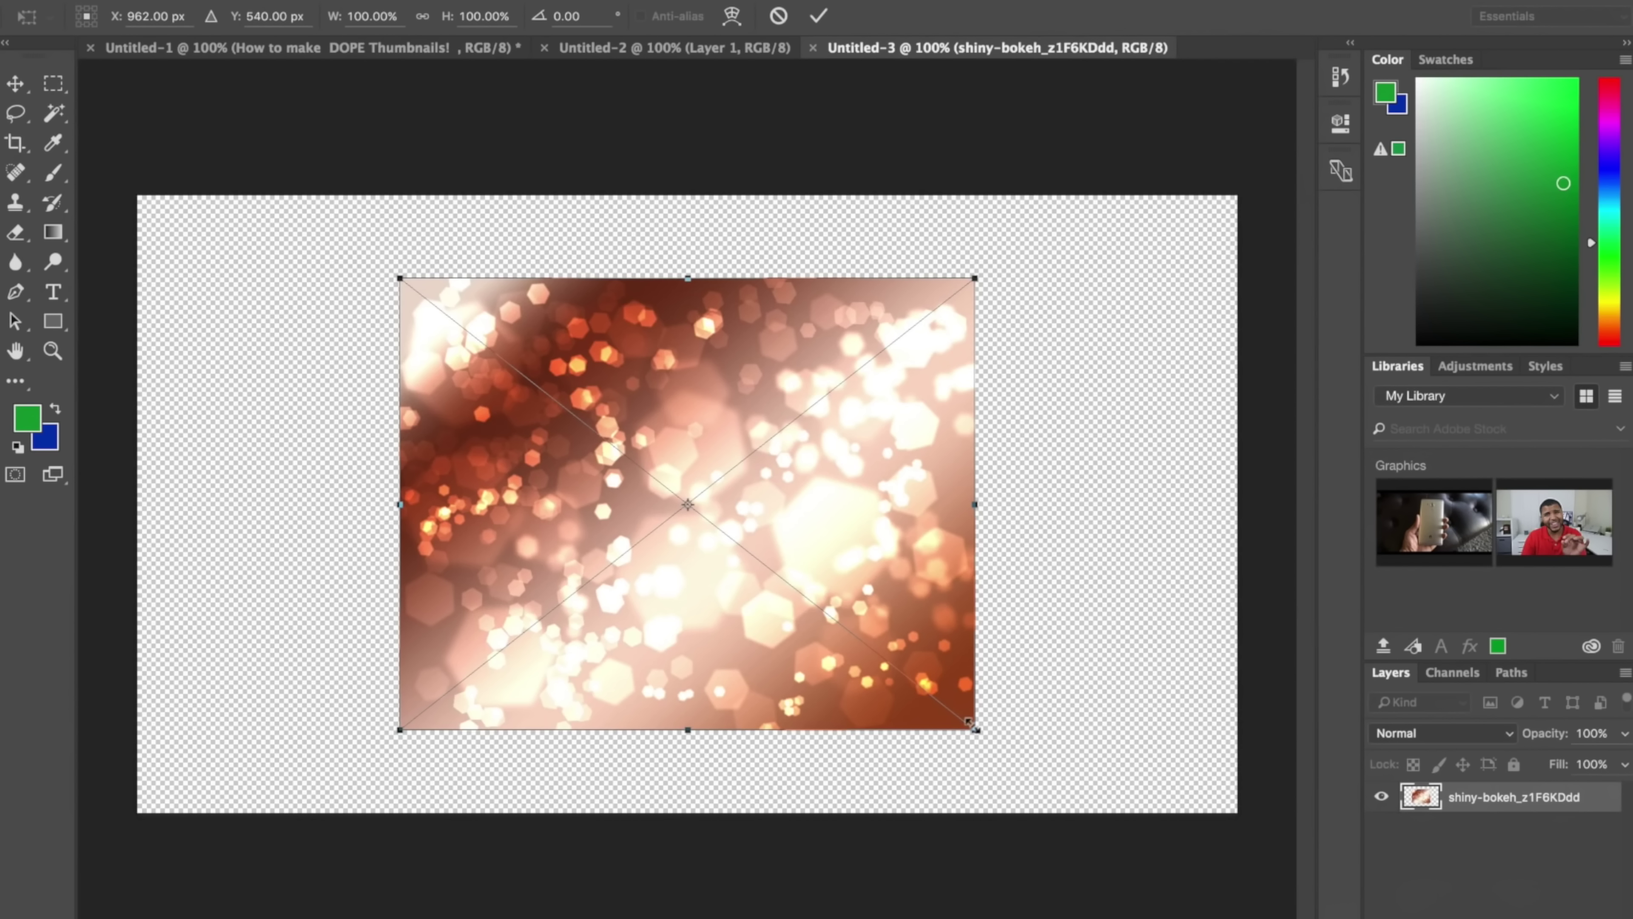
left_click_drag(970, 723, 1466, 913)
left_click_drag(388, 267, 8, 117)
left_click(53, 83)
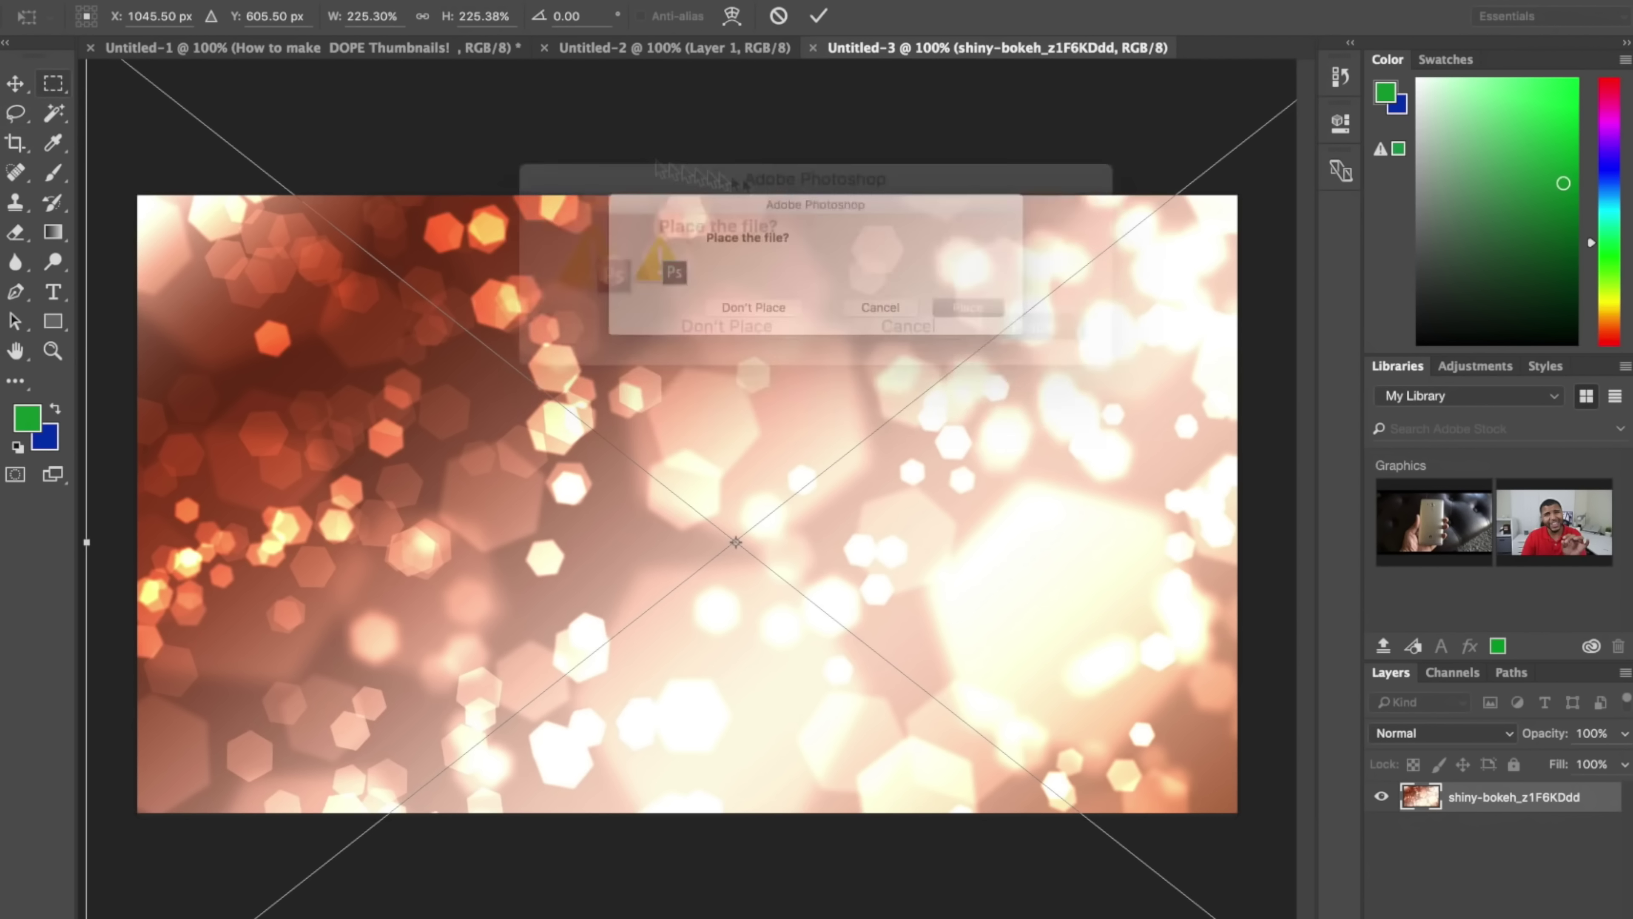
left_click(1005, 318)
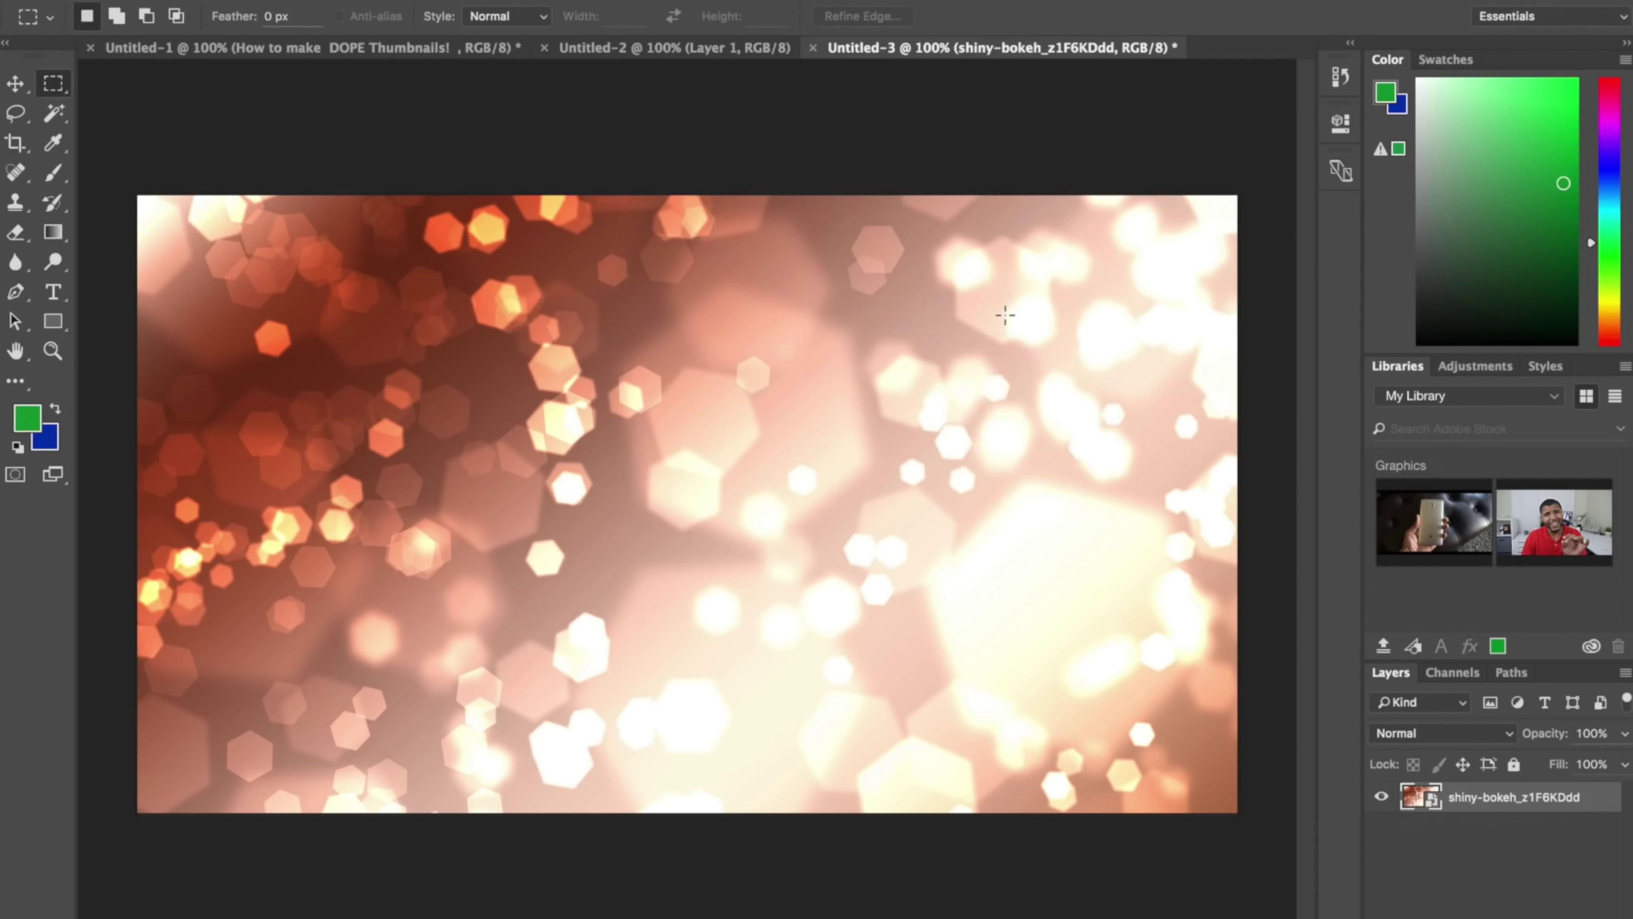
Add the gold phone image, shifted to the left and rotated about -10.67°
key("super+Tab")
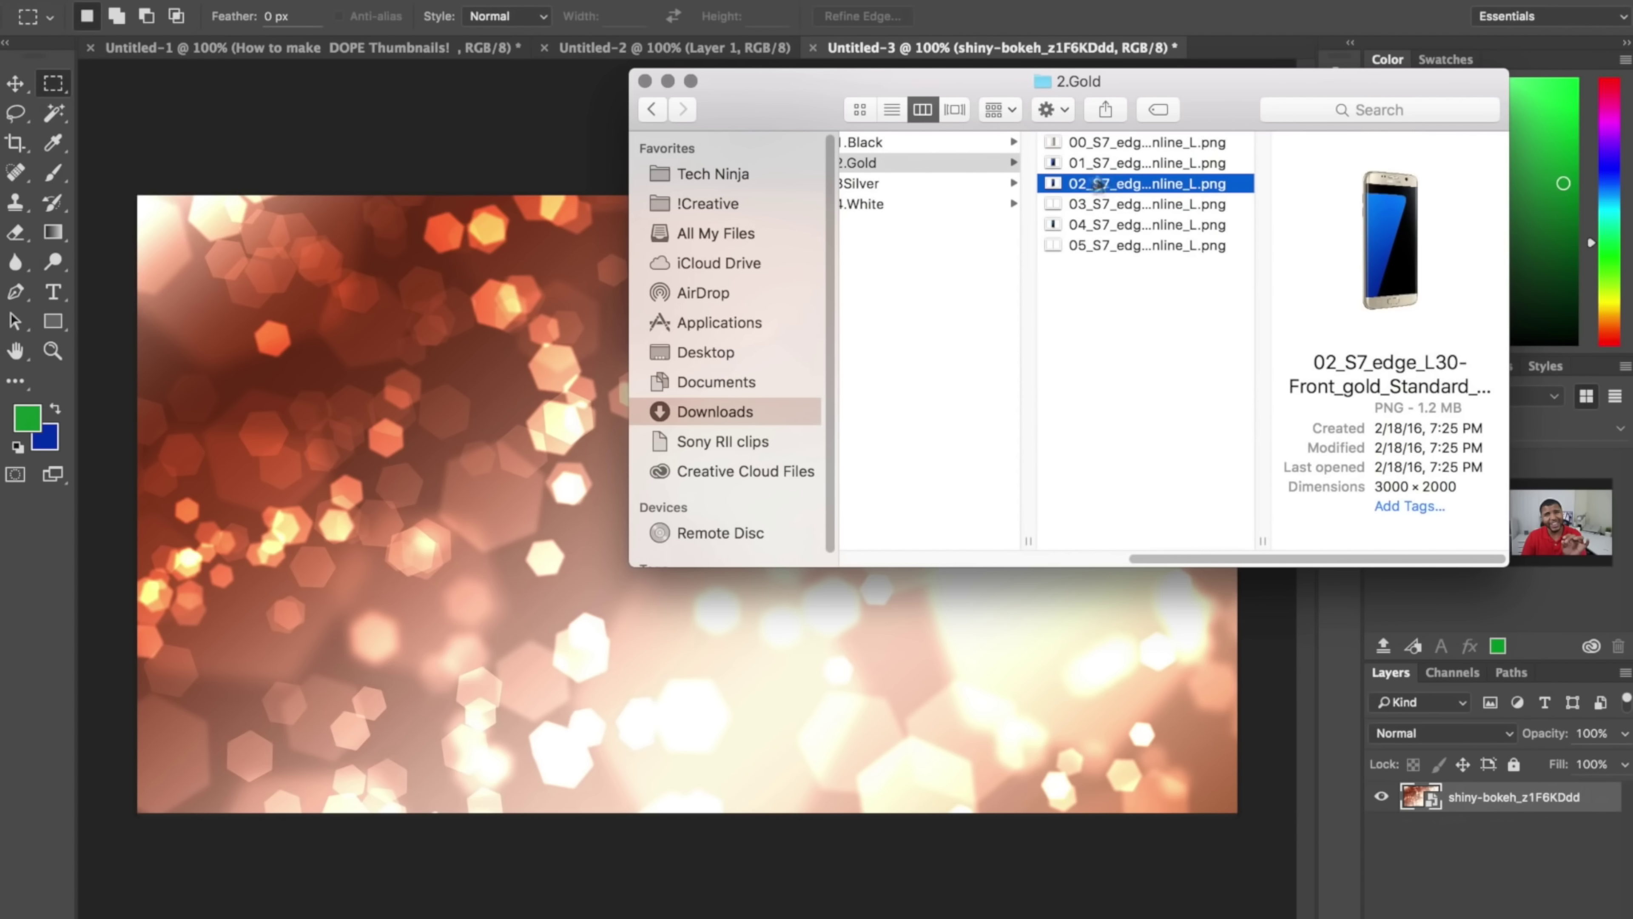
left_click_drag(362, 425, 376, 471)
left_click_drag(705, 439, 496, 448)
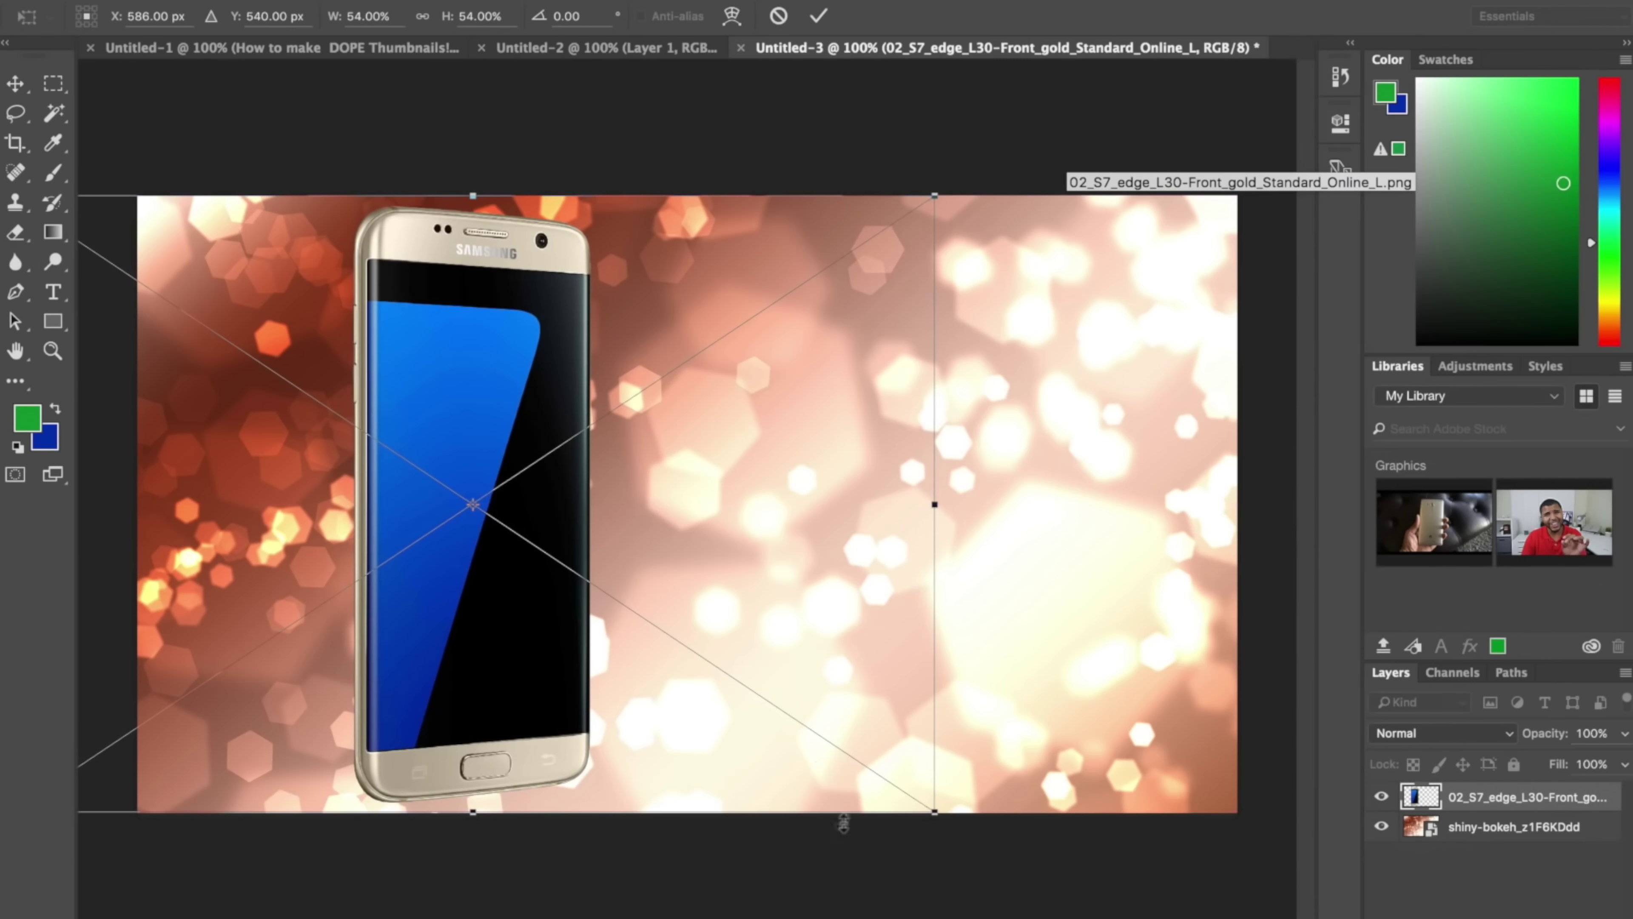
left_click_drag(936, 843, 1099, 798)
left_click_drag(559, 631, 601, 630)
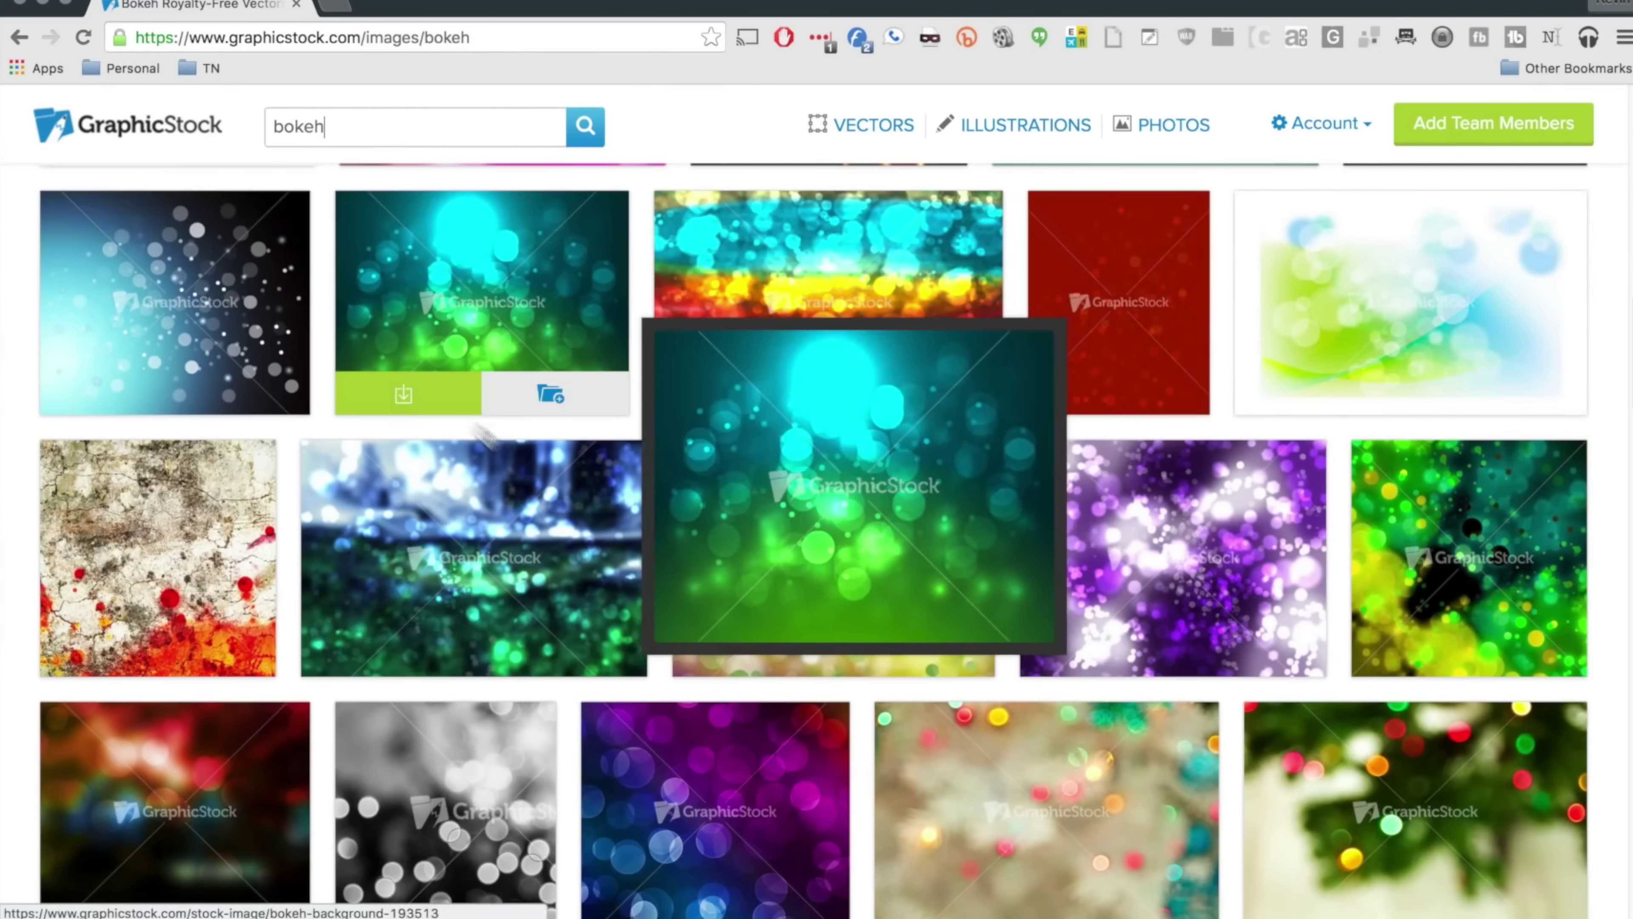
Browse the bokeh results: view Shiny Bokeh, switch to photos, and open the first photo
scroll(514, 465, "down", 3)
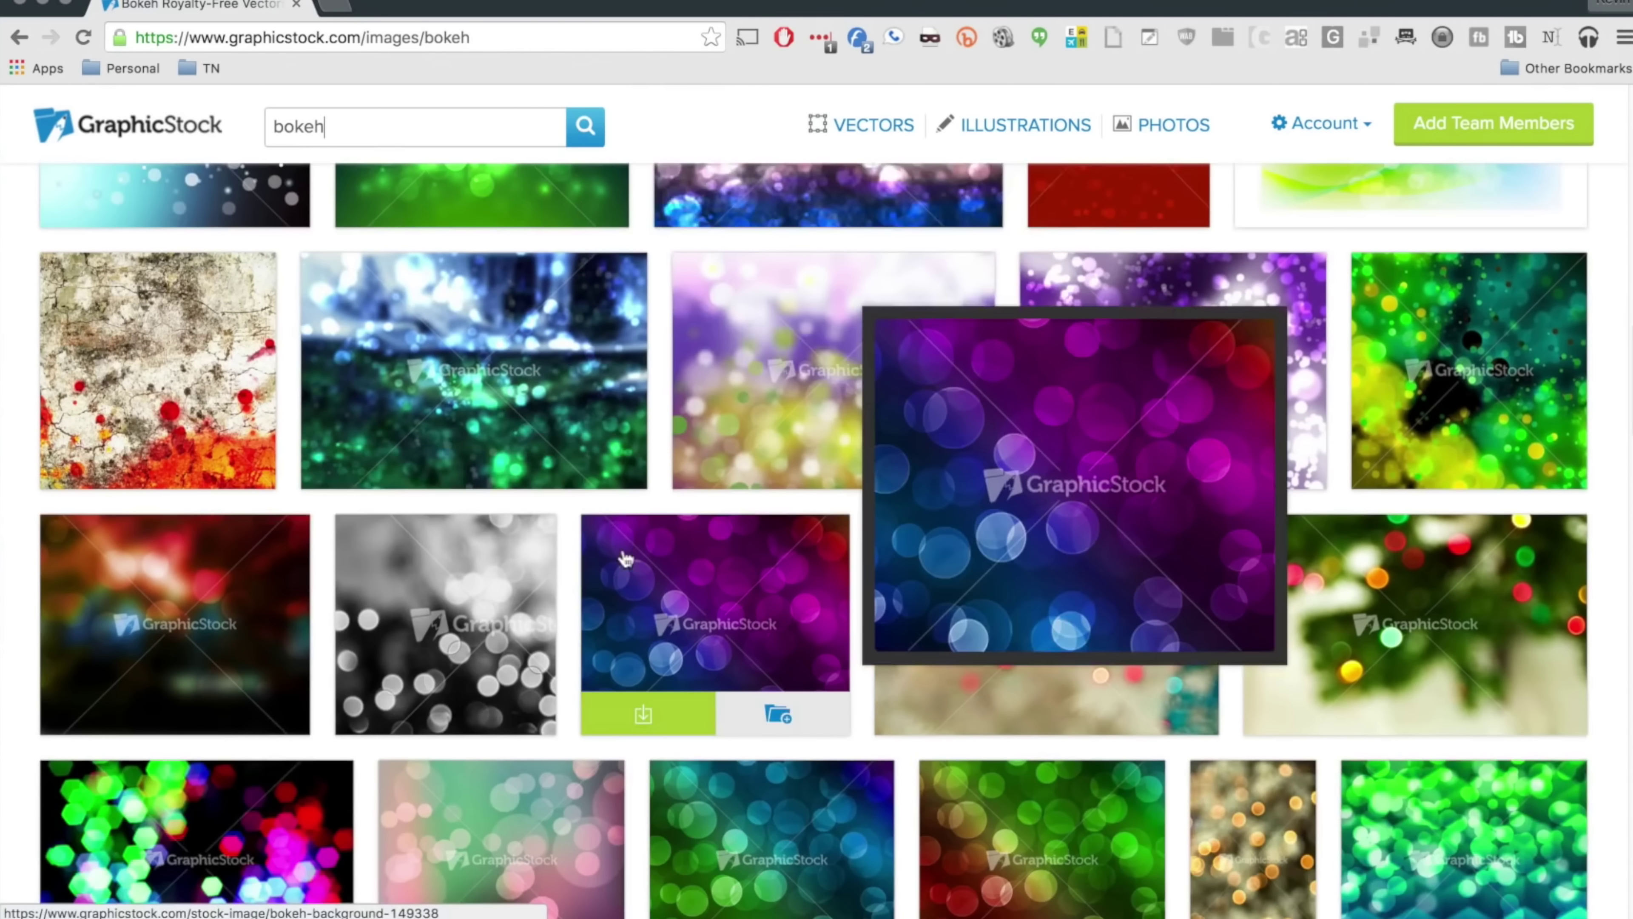
scroll(627, 524, "down", 5)
scroll(627, 520, "down", 10)
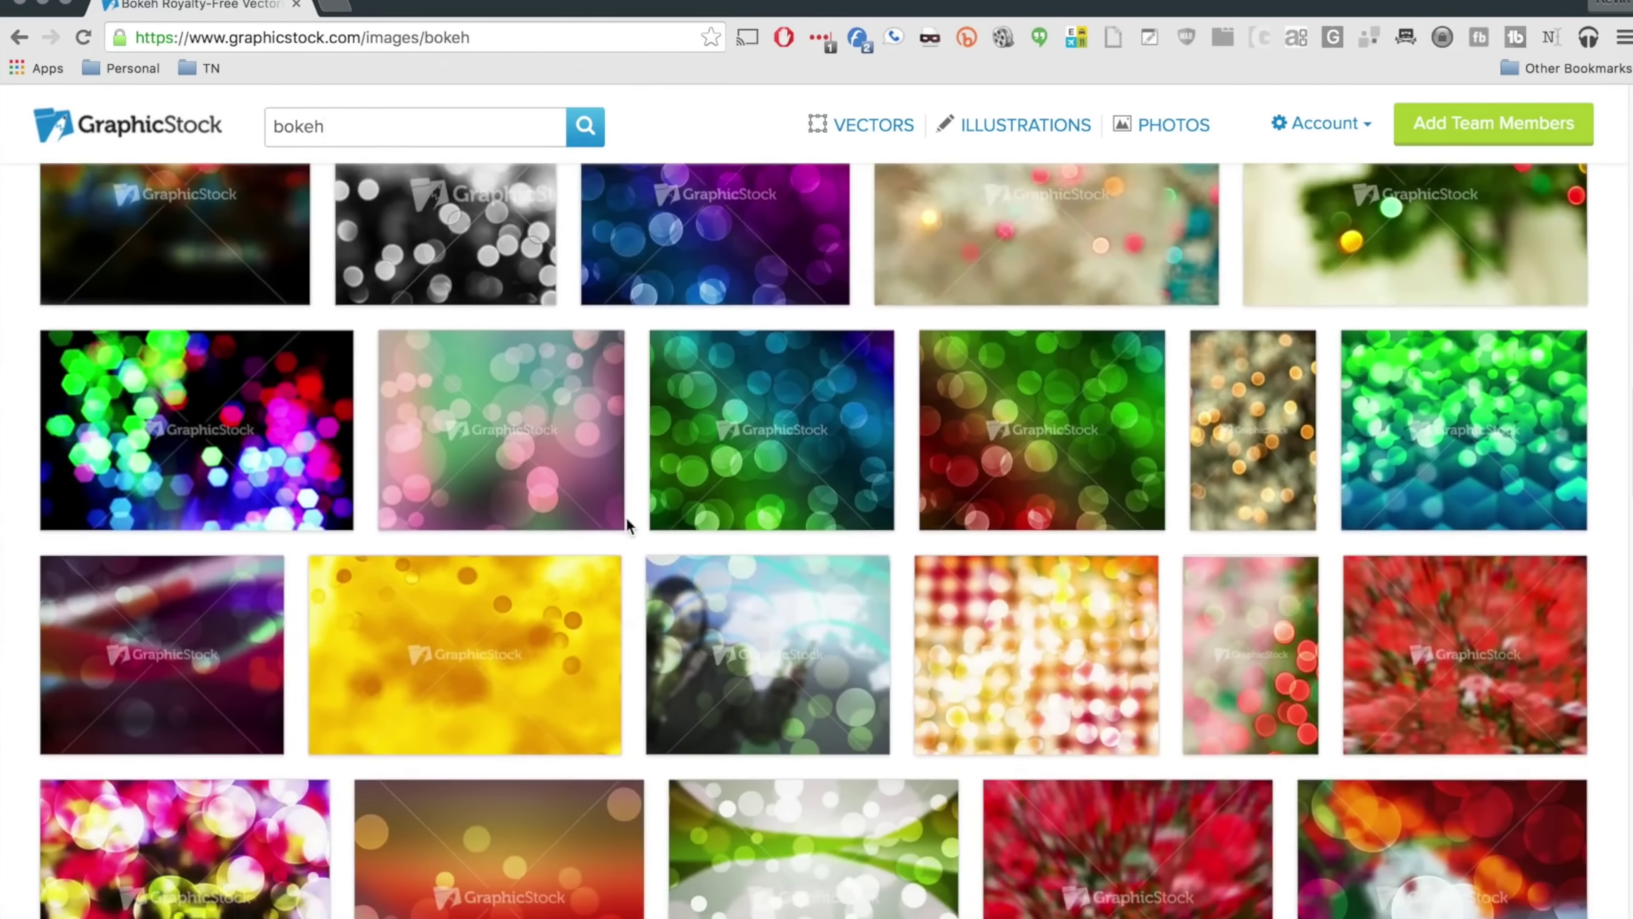
scroll(627, 525, "down", 2)
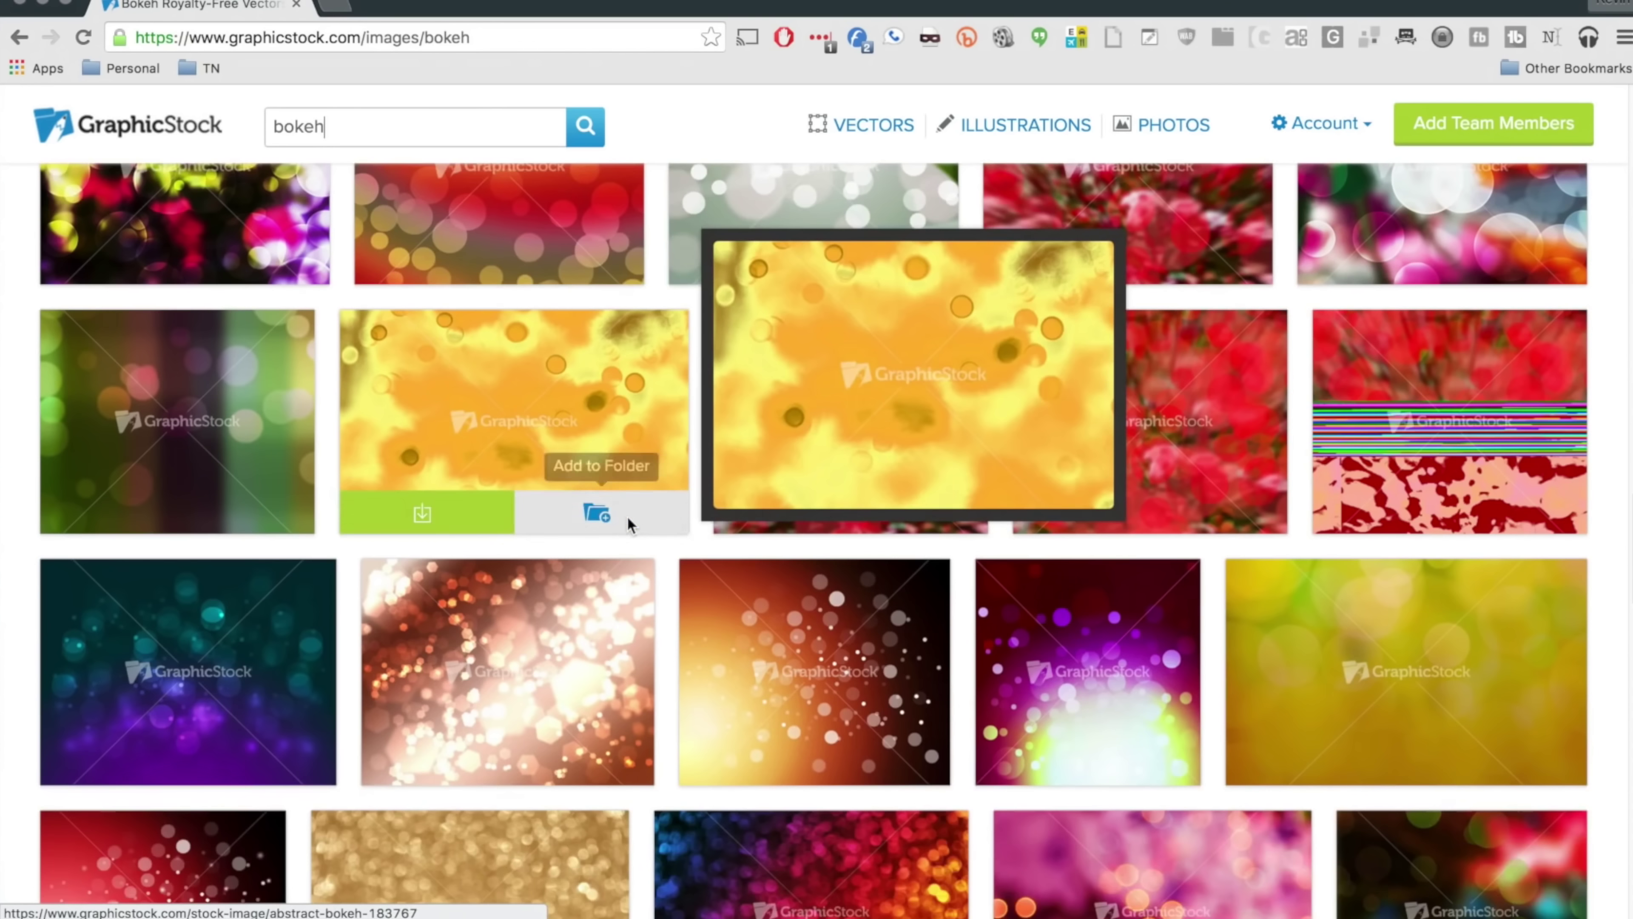
left_click(536, 650)
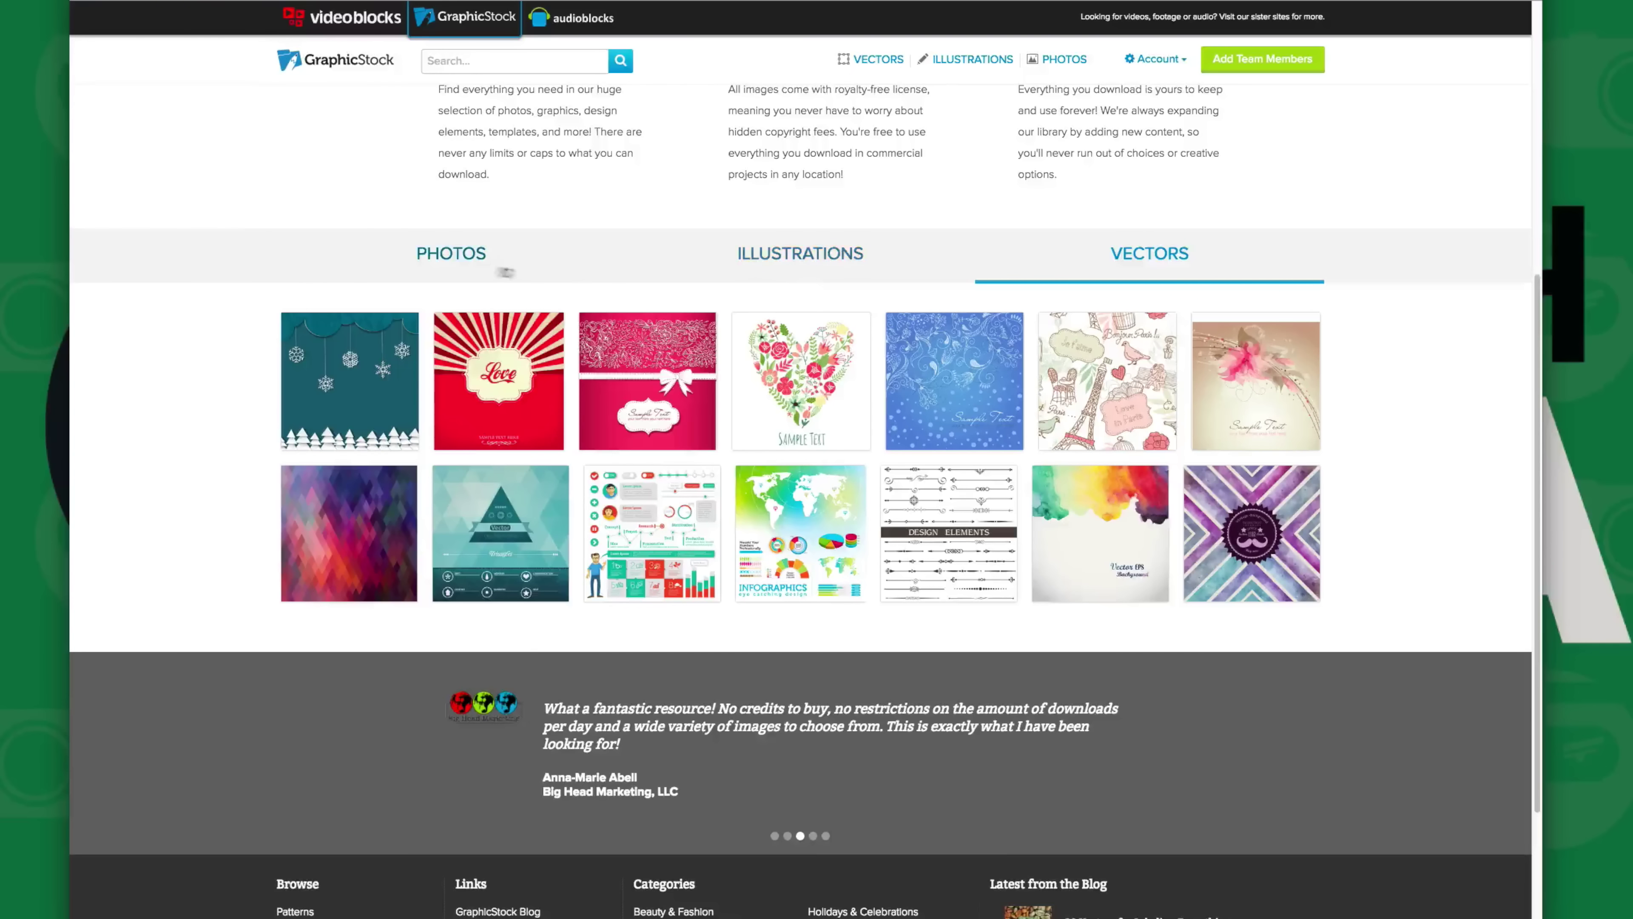
left_click(482, 269)
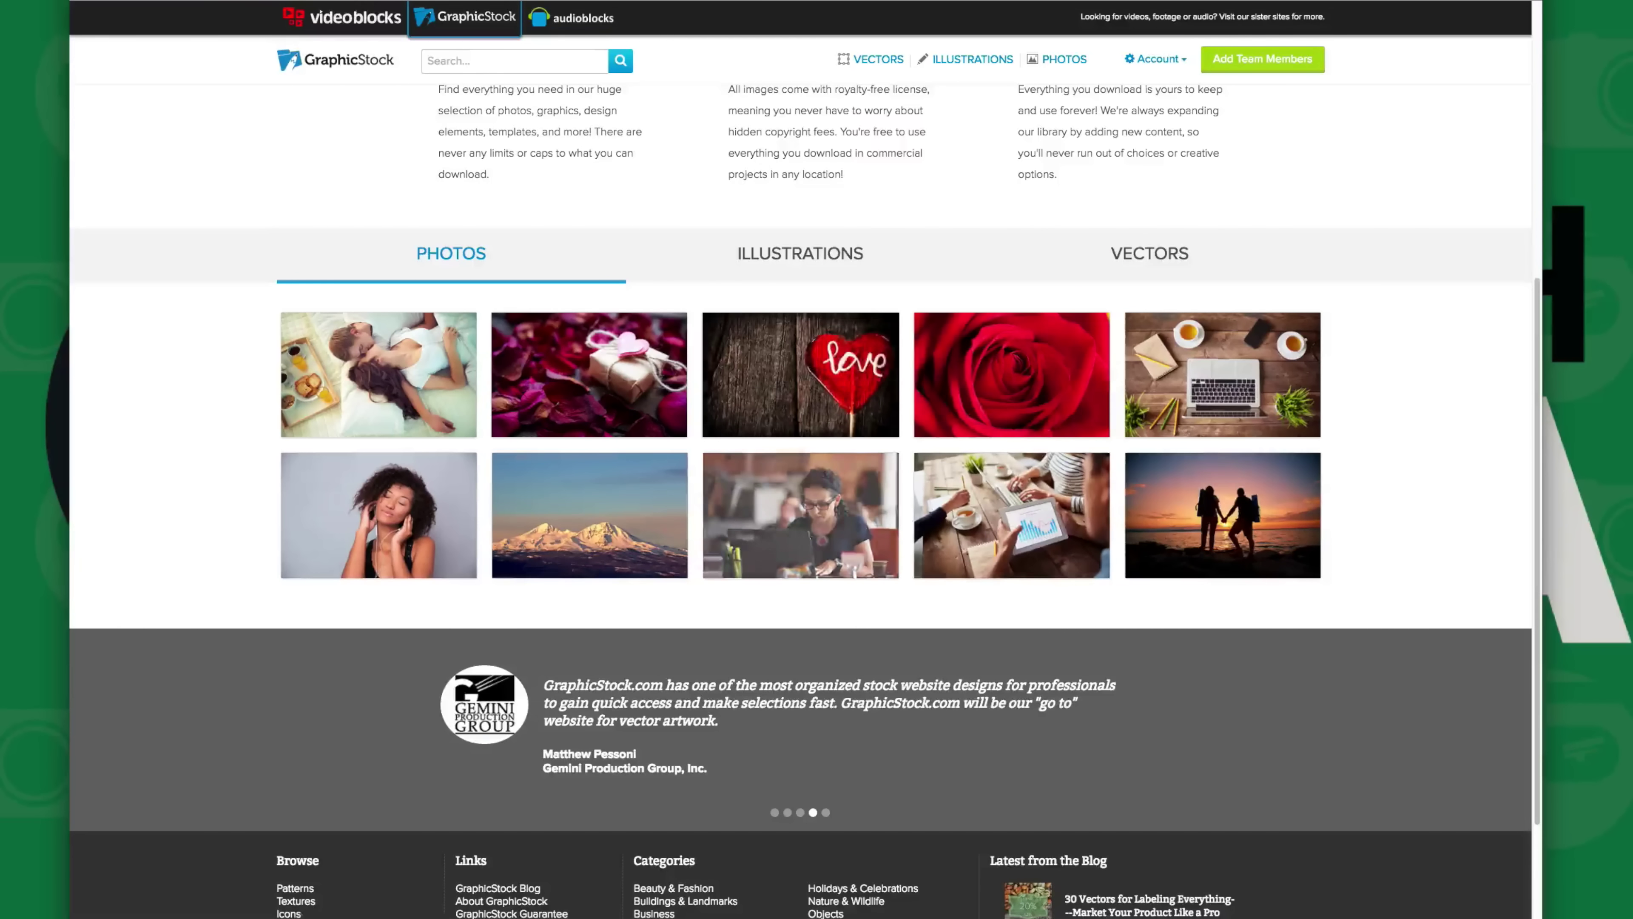
left_click(400, 410)
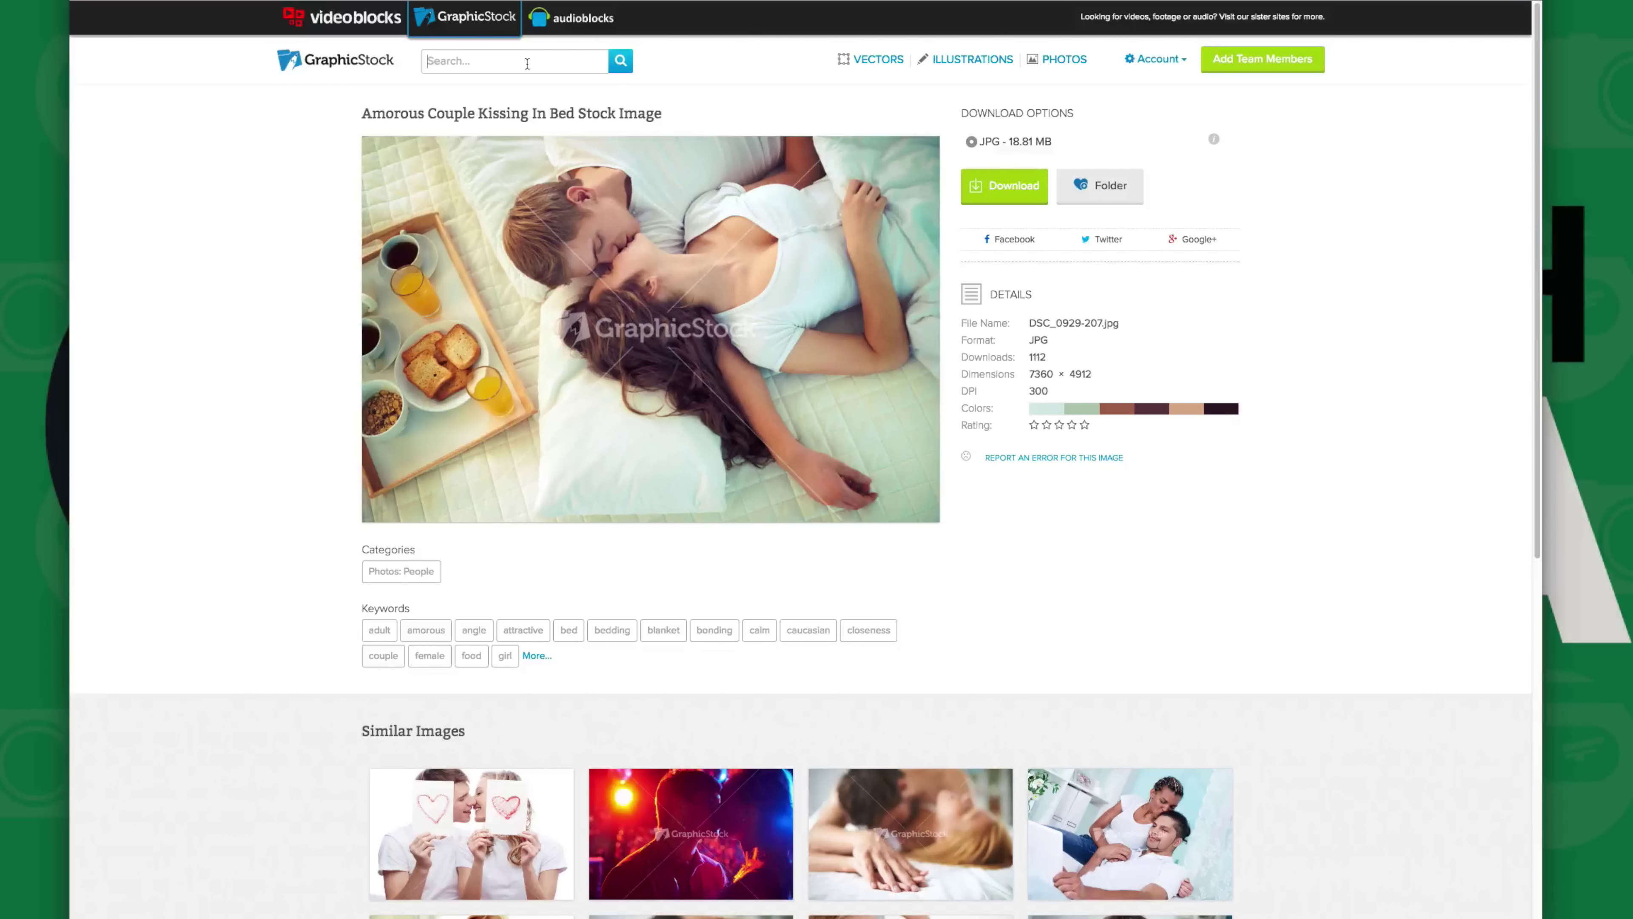
Search 'bokeh vector background' and open the dark Bokeh Lights image's detail page
key("Down")
key("Return")
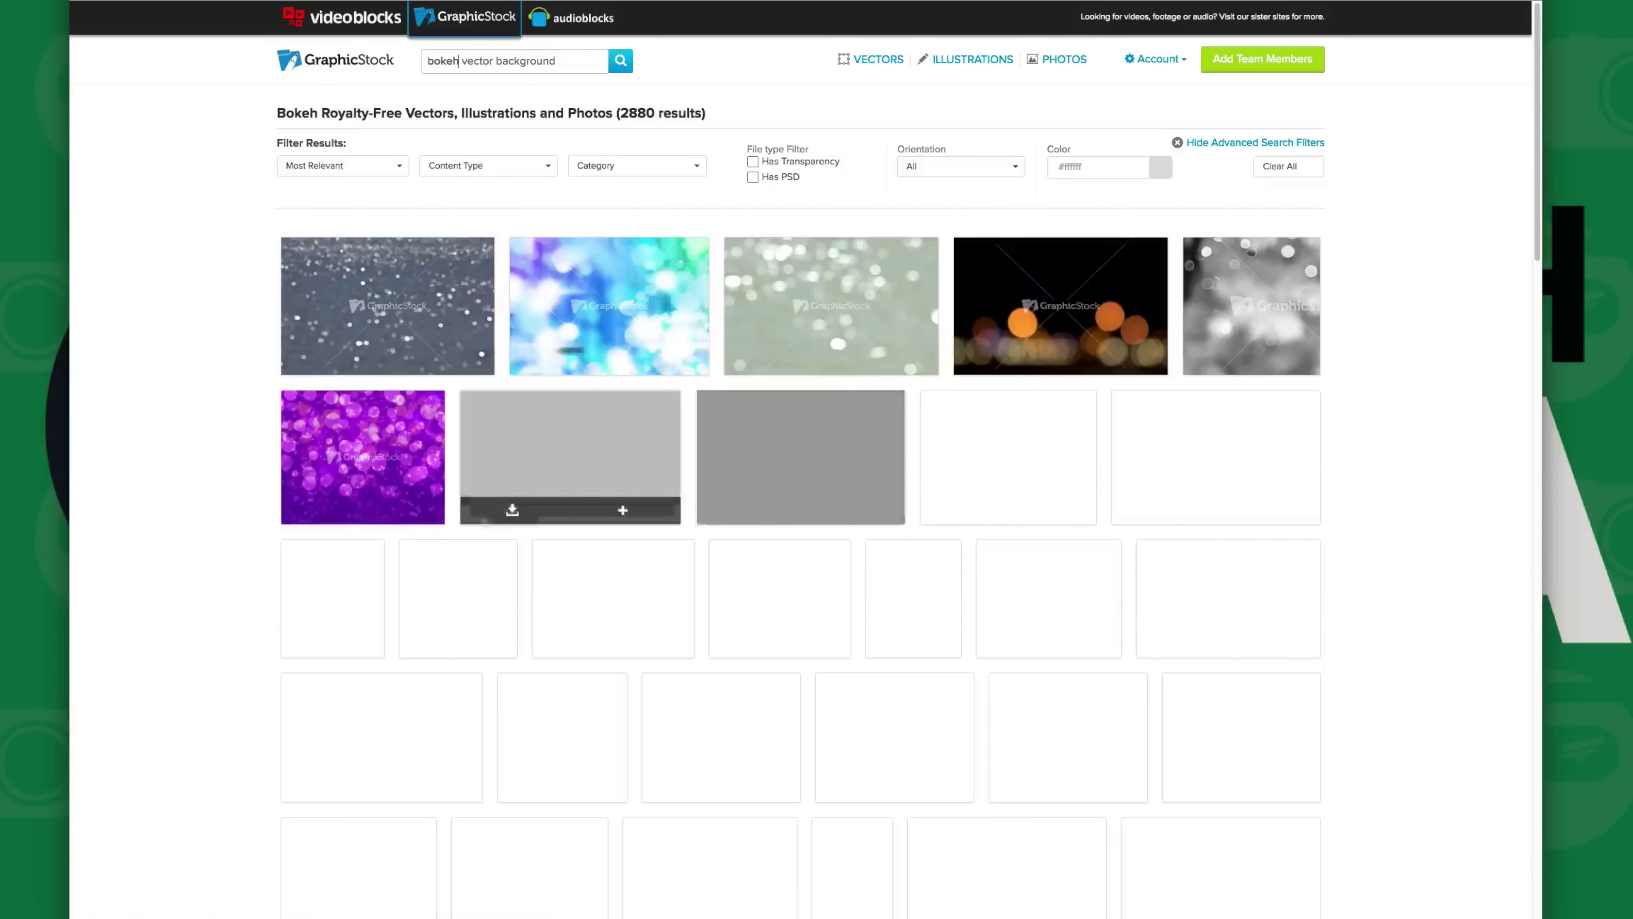
mouse_move(316, 490)
scroll(215, 462, "down", 6)
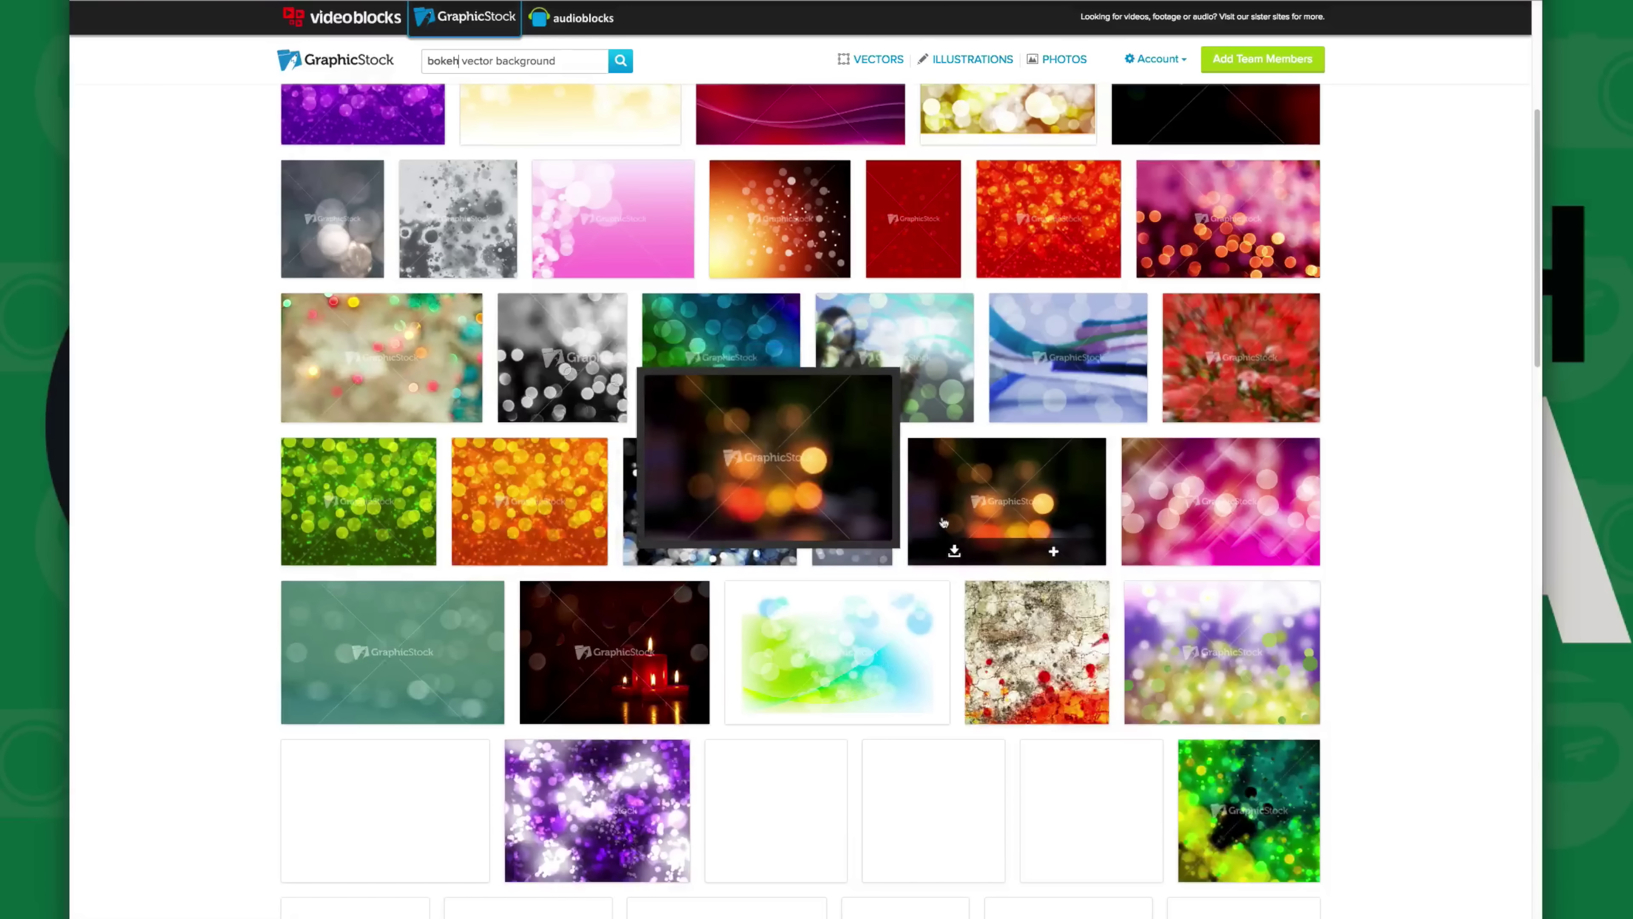
left_click(982, 513)
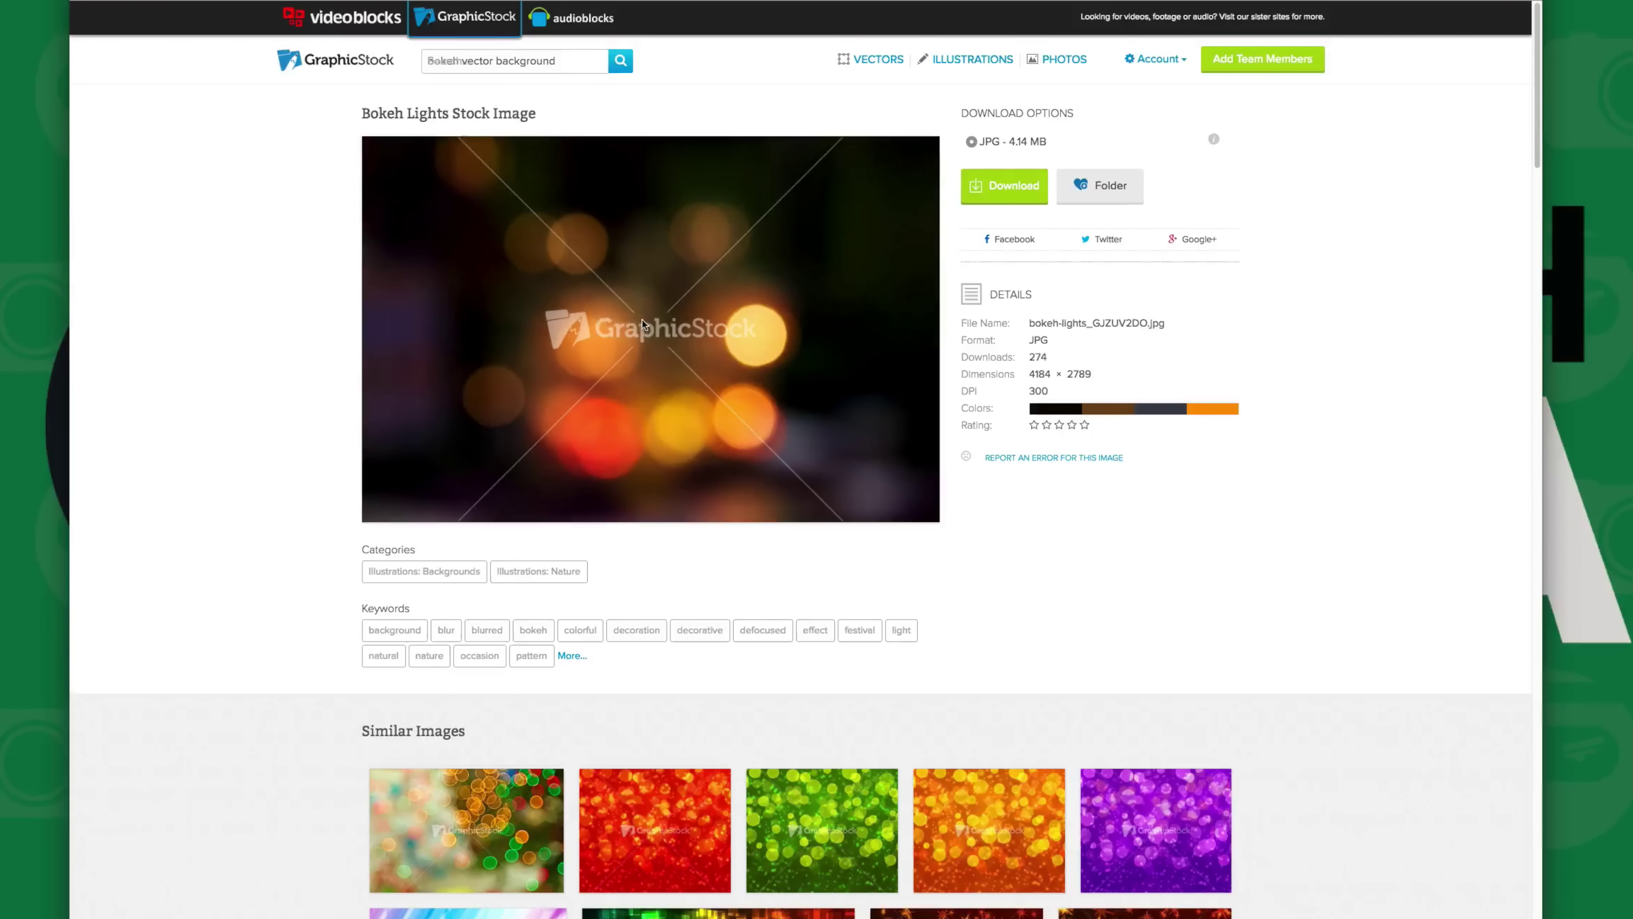
Search GraphicStock for 'banner' and scroll down through the results grid
left_click(553, 59)
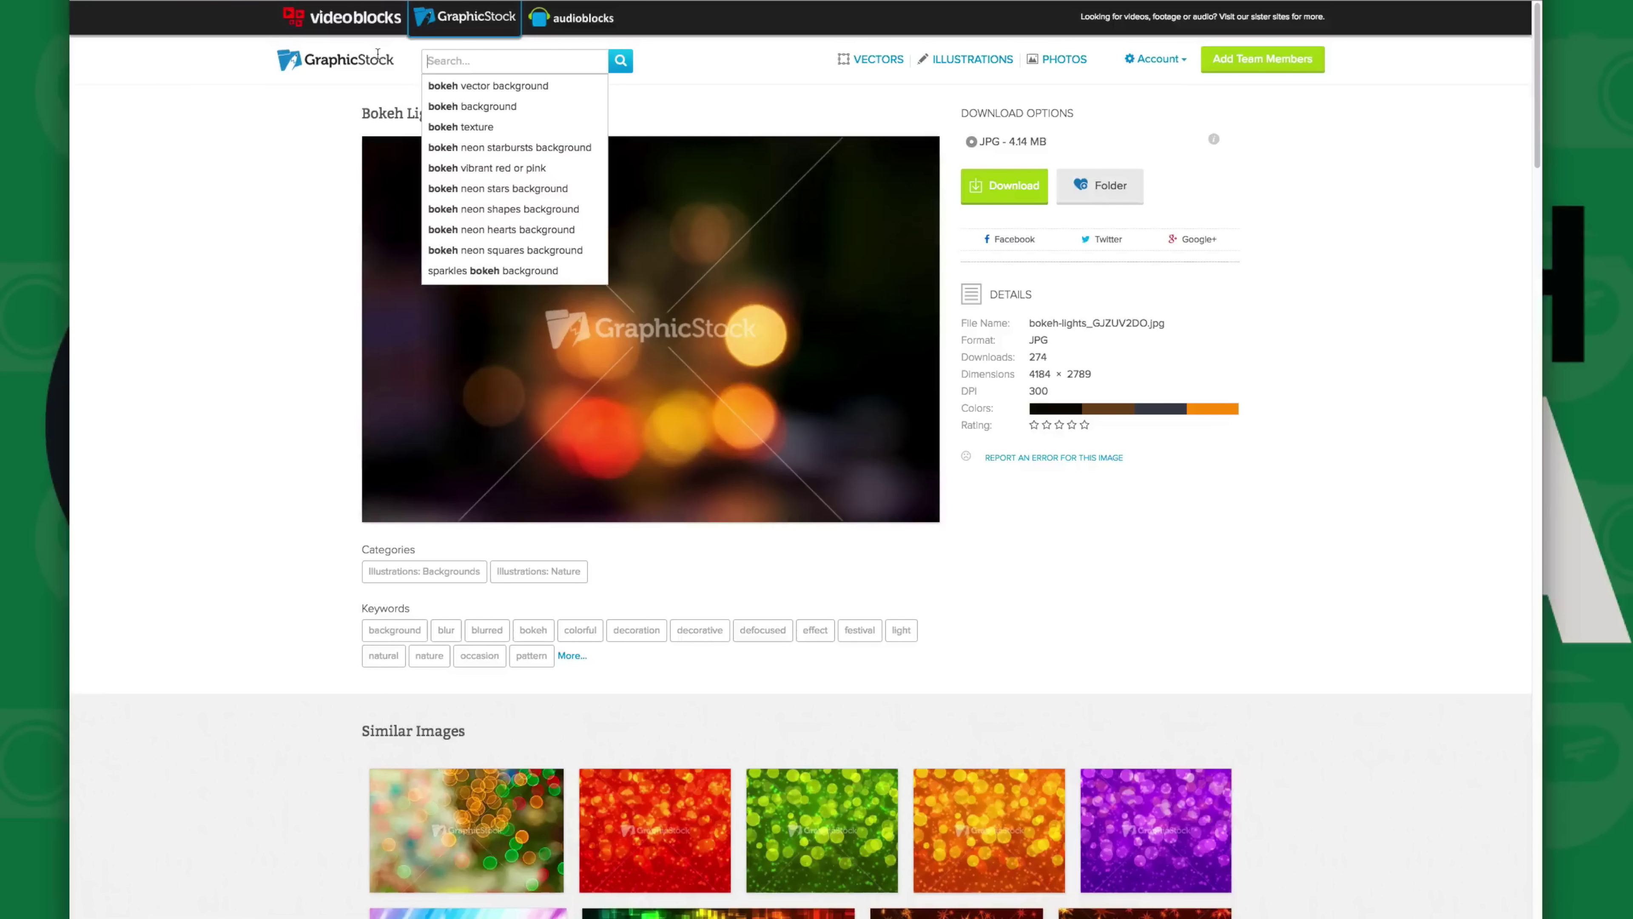
type("banner")
key("Return")
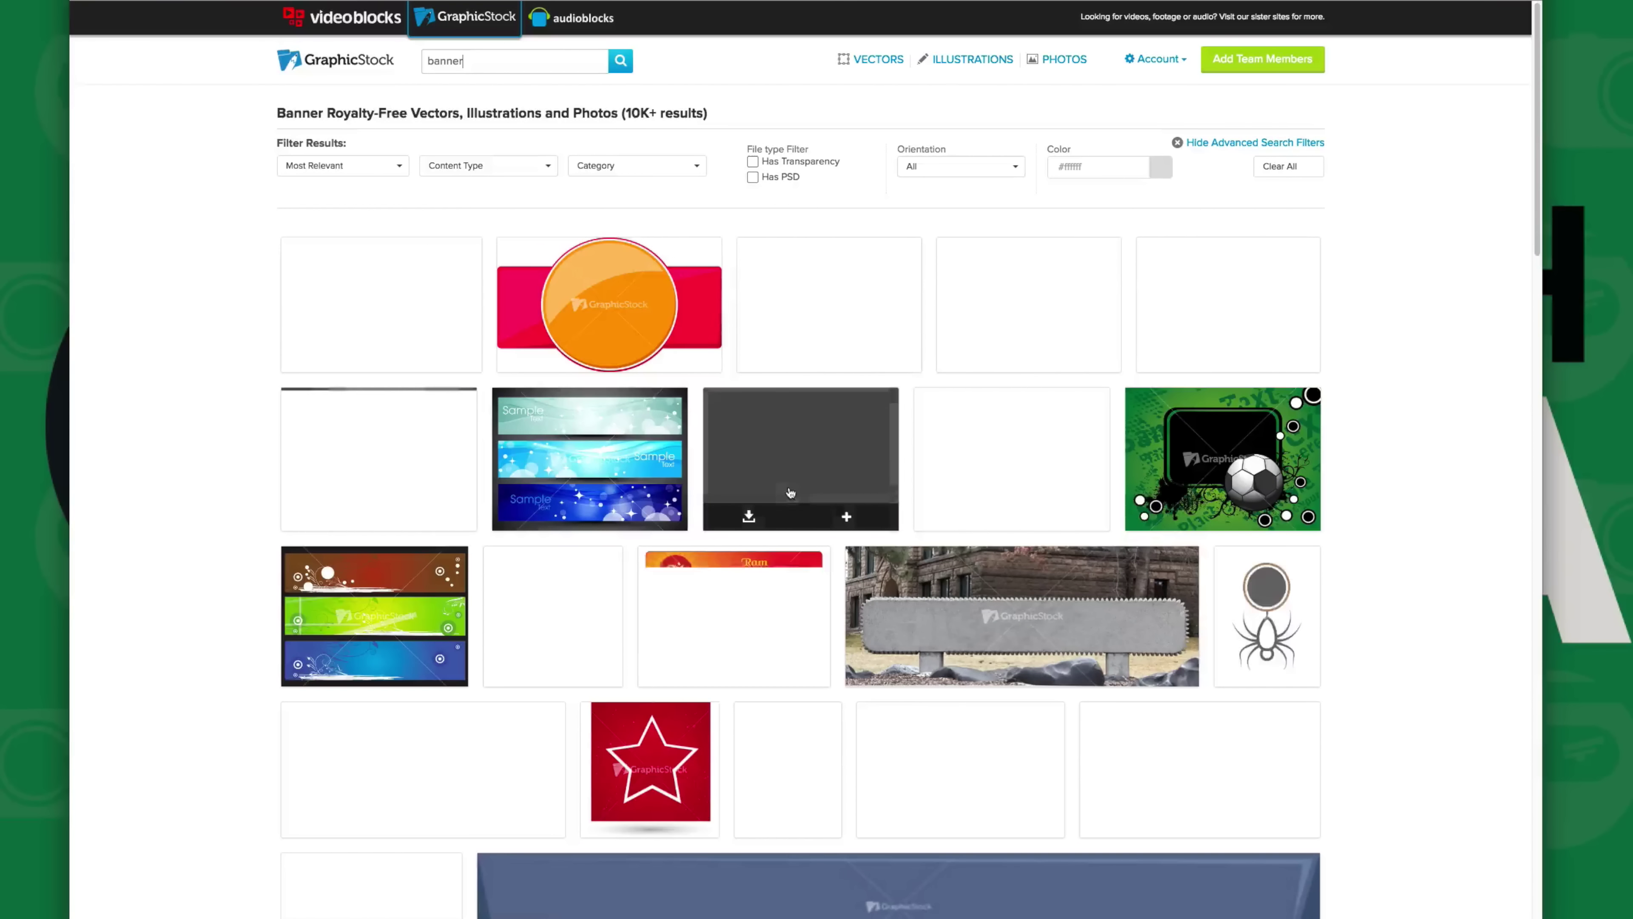
scroll(1477, 605, "down", 5)
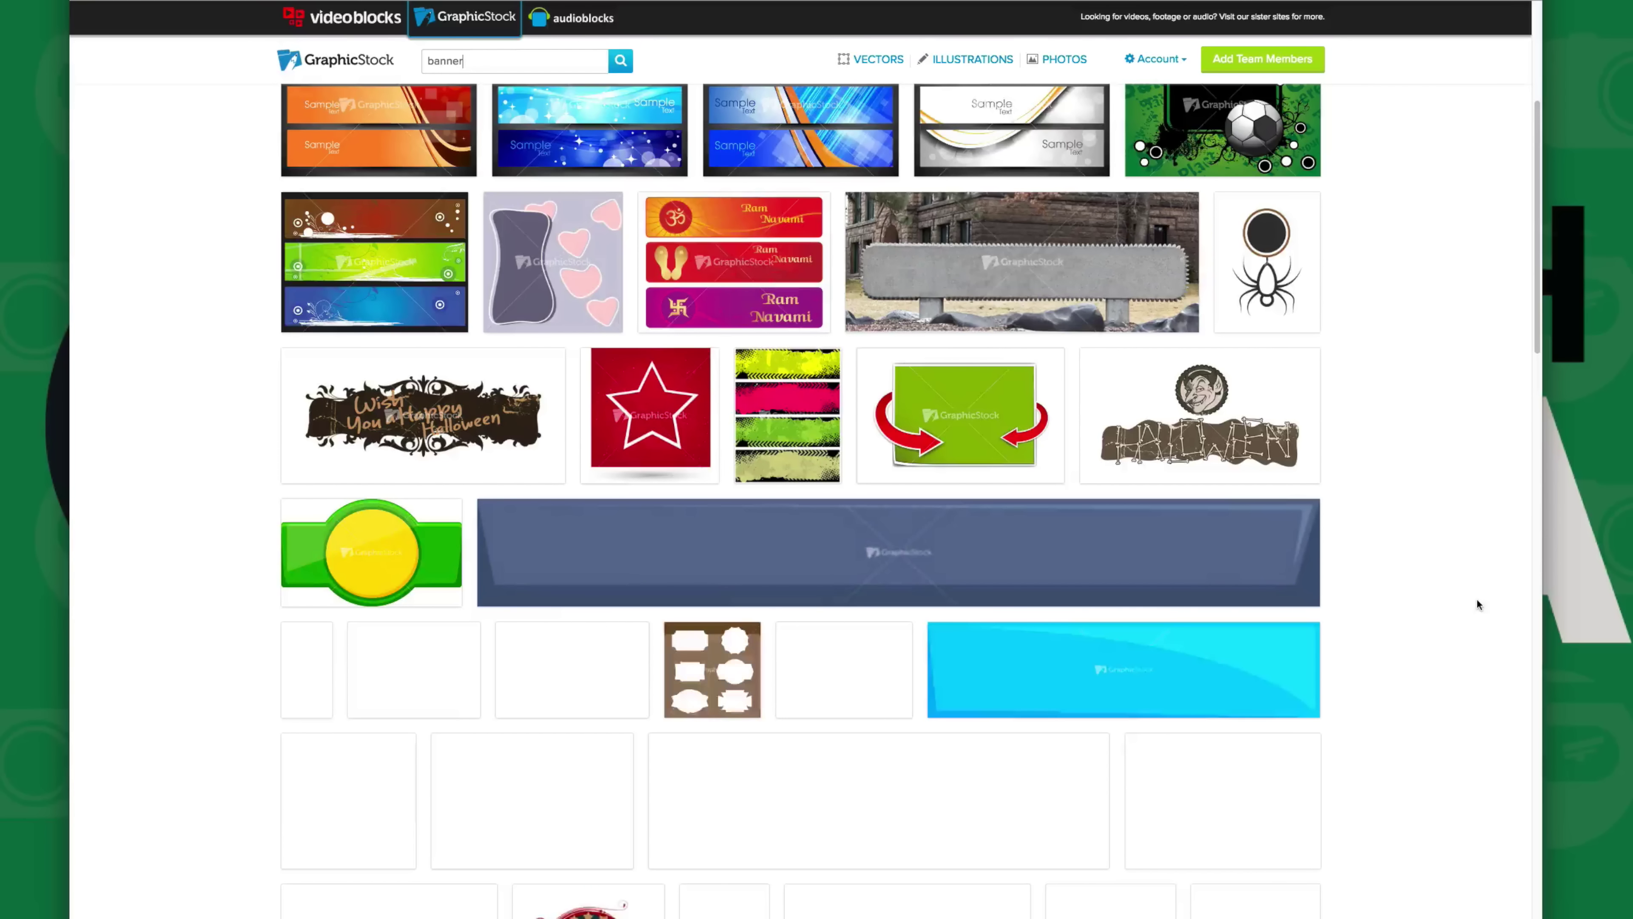
scroll(1477, 604, "down", 5)
scroll(1477, 603, "down", 3)
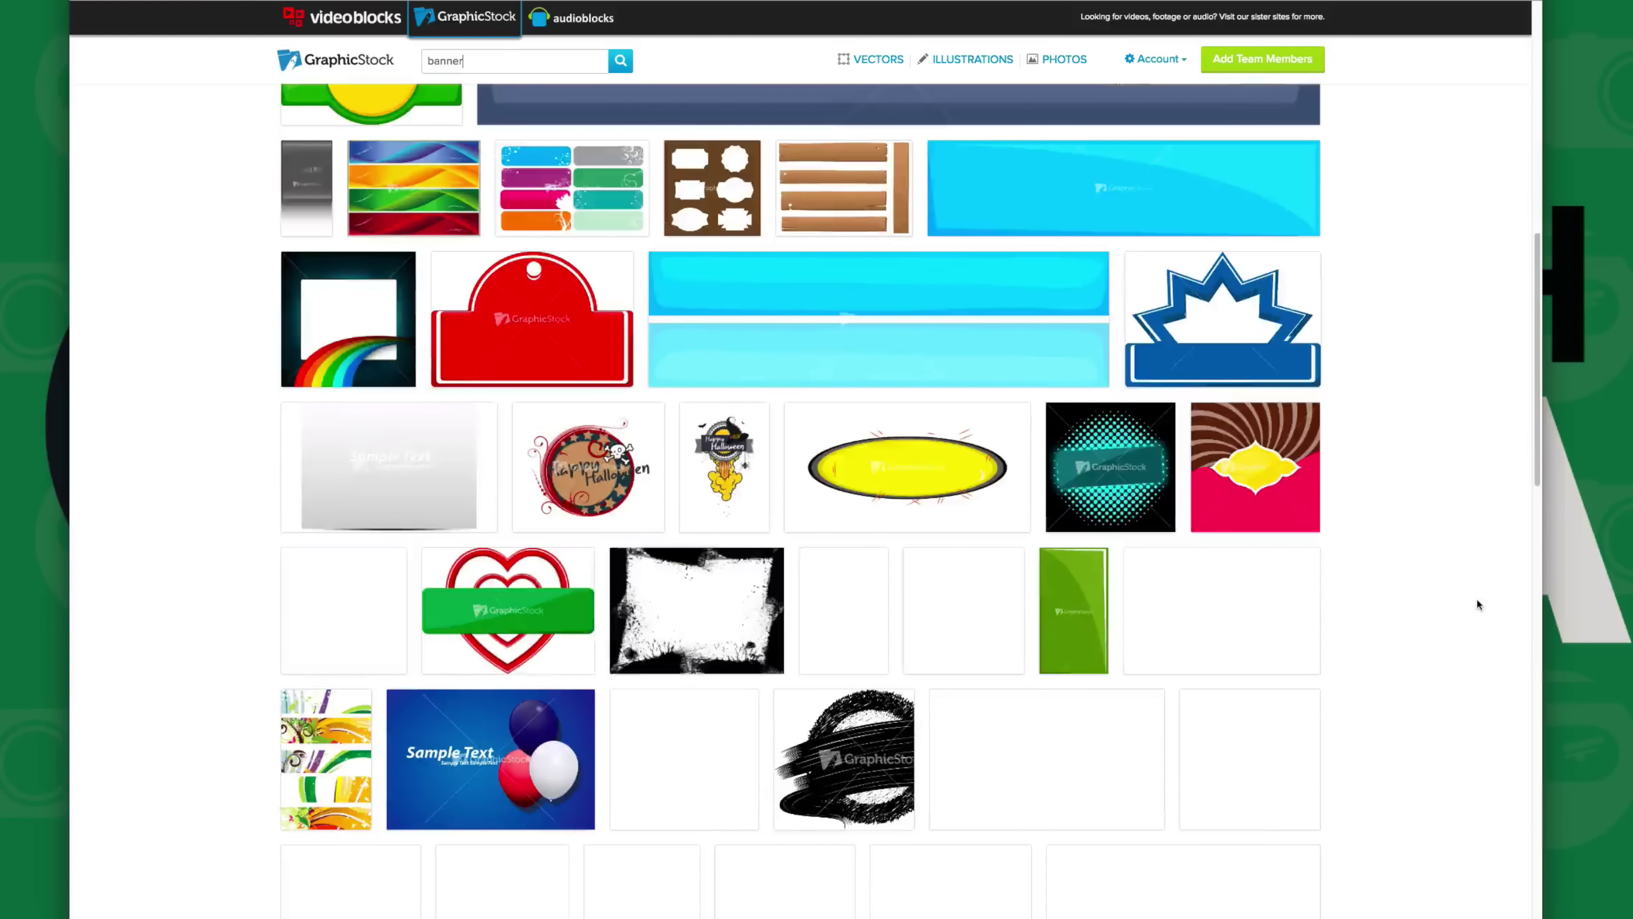
scroll(1476, 599, "down", 6)
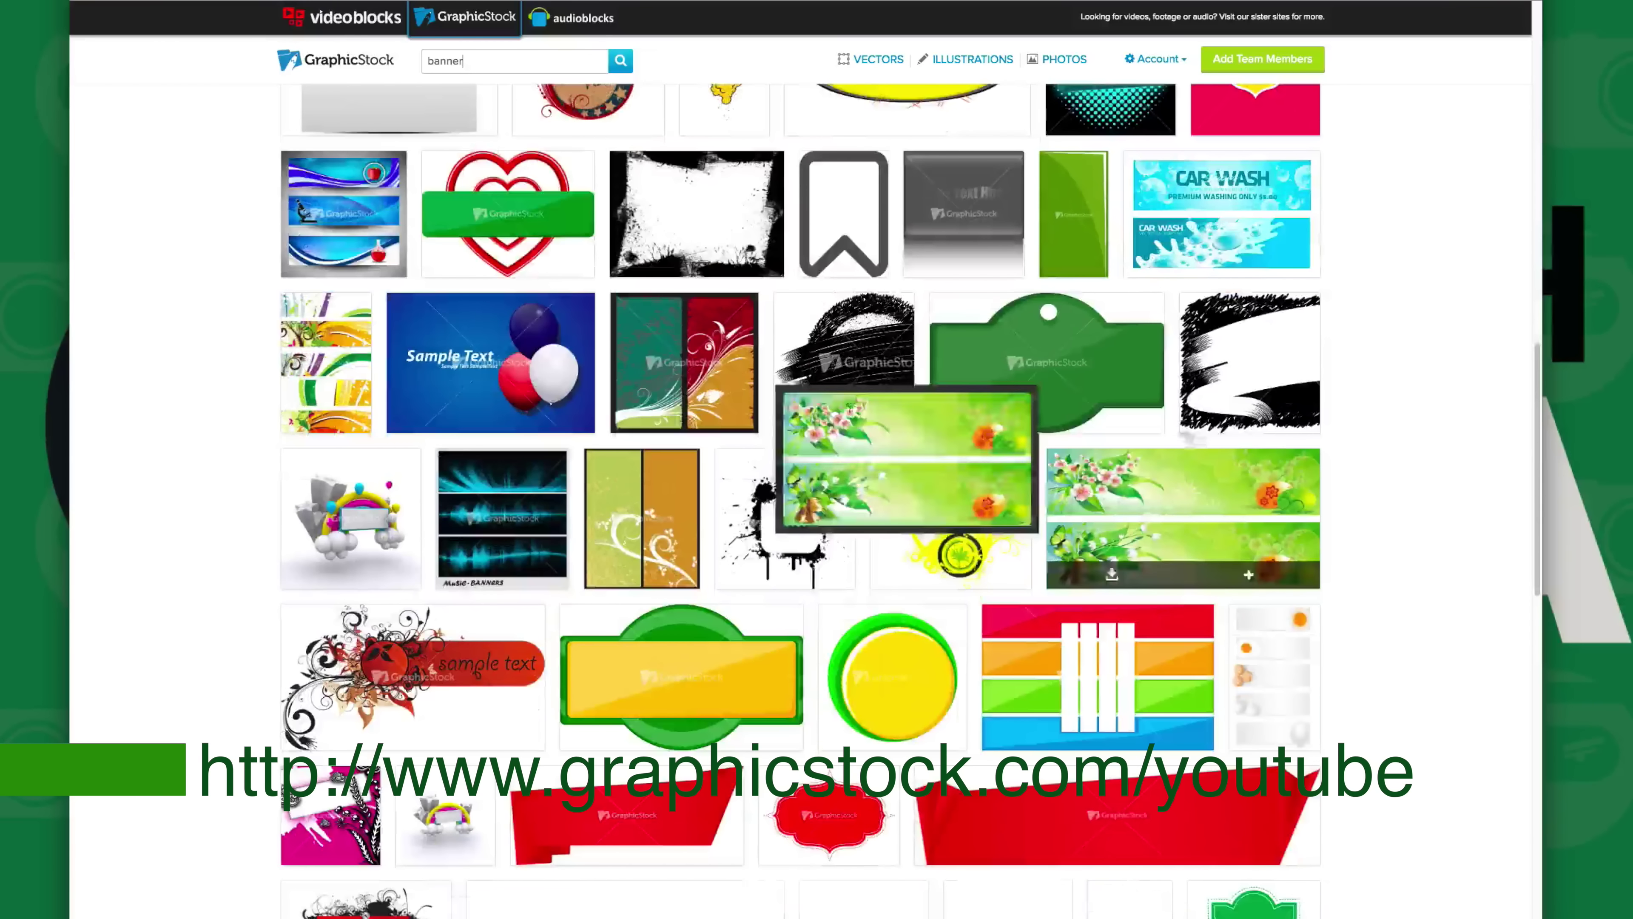
Open the green label banner's detail page from the banner results
mouse_move(1072, 383)
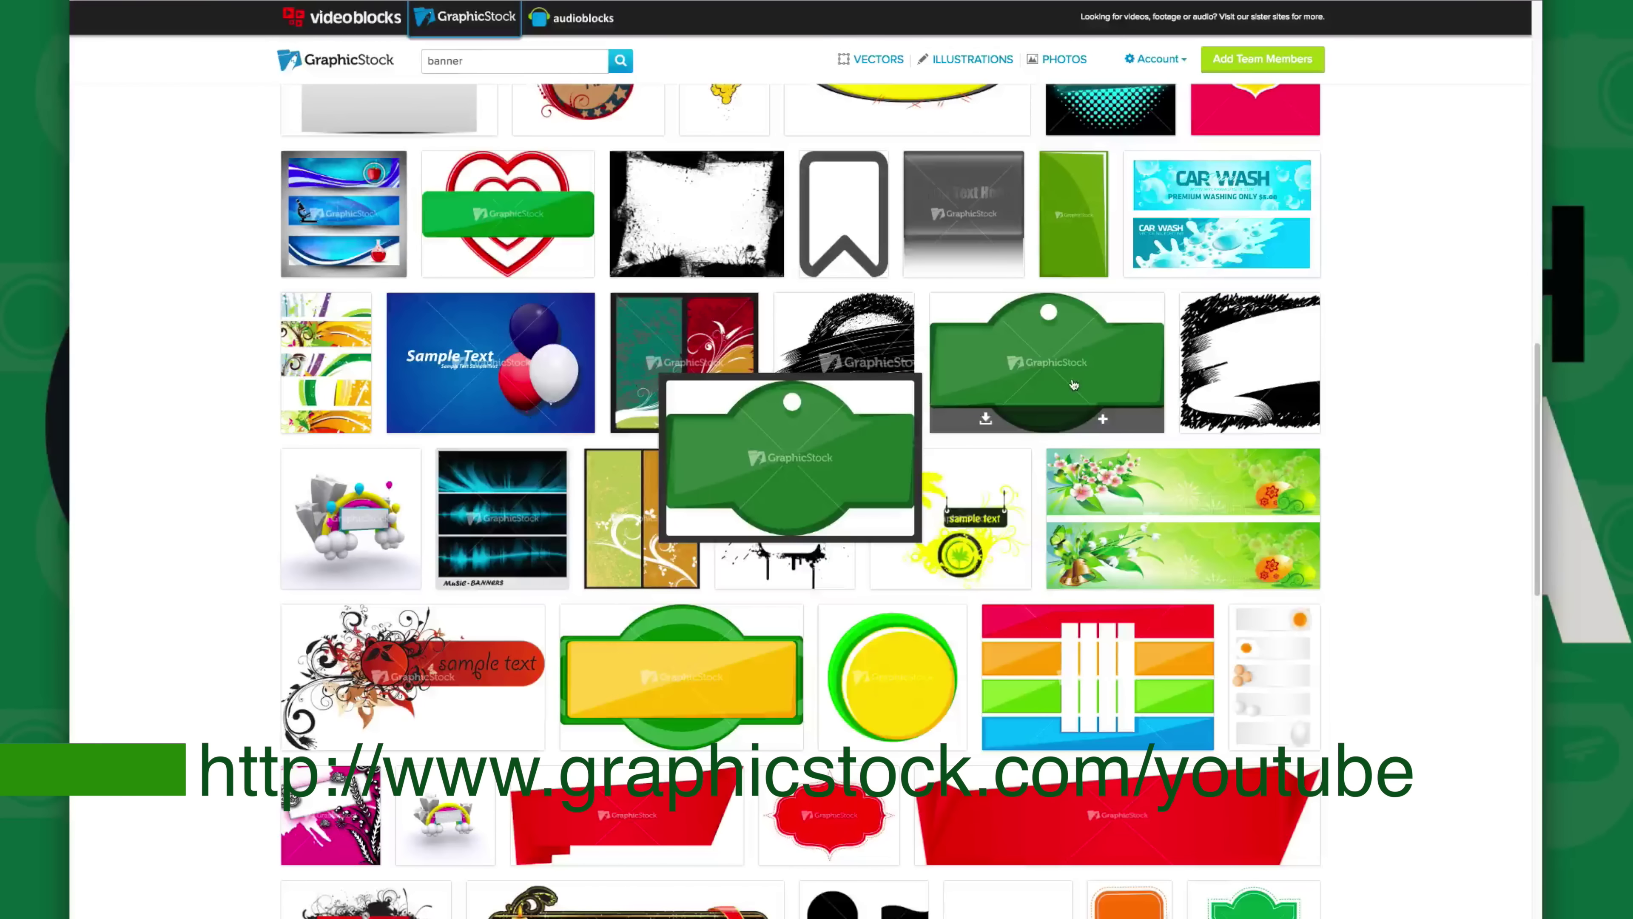
left_click(1073, 382)
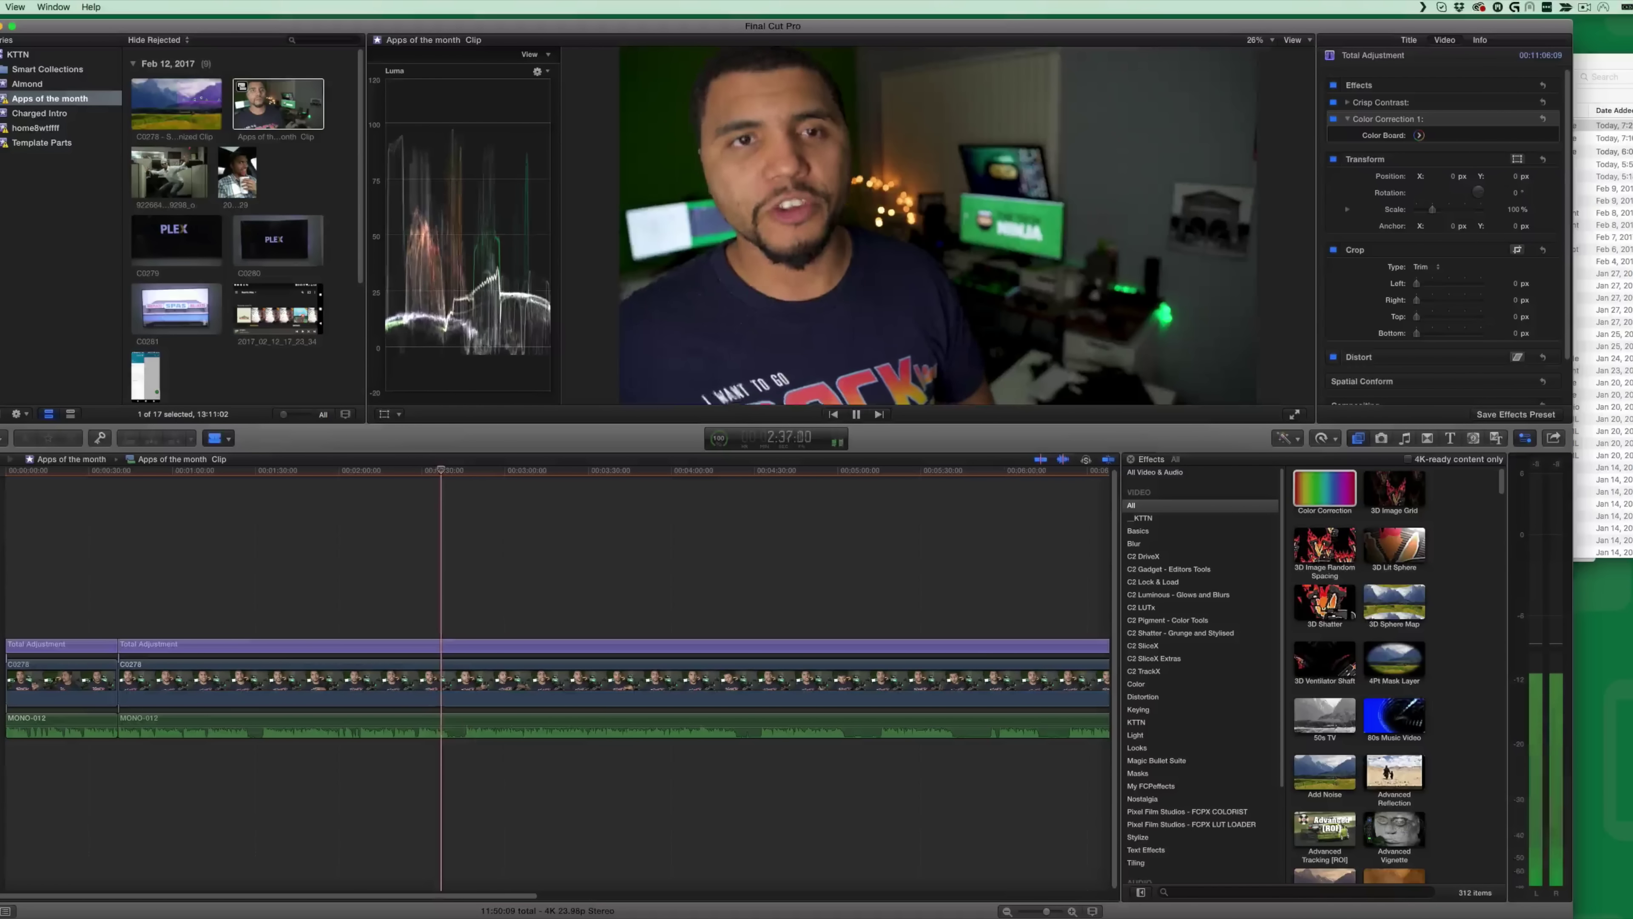
Pause playback, then lower the Color Board shadows exposure to -2 %
left_click(1073, 911)
left_click(1073, 911)
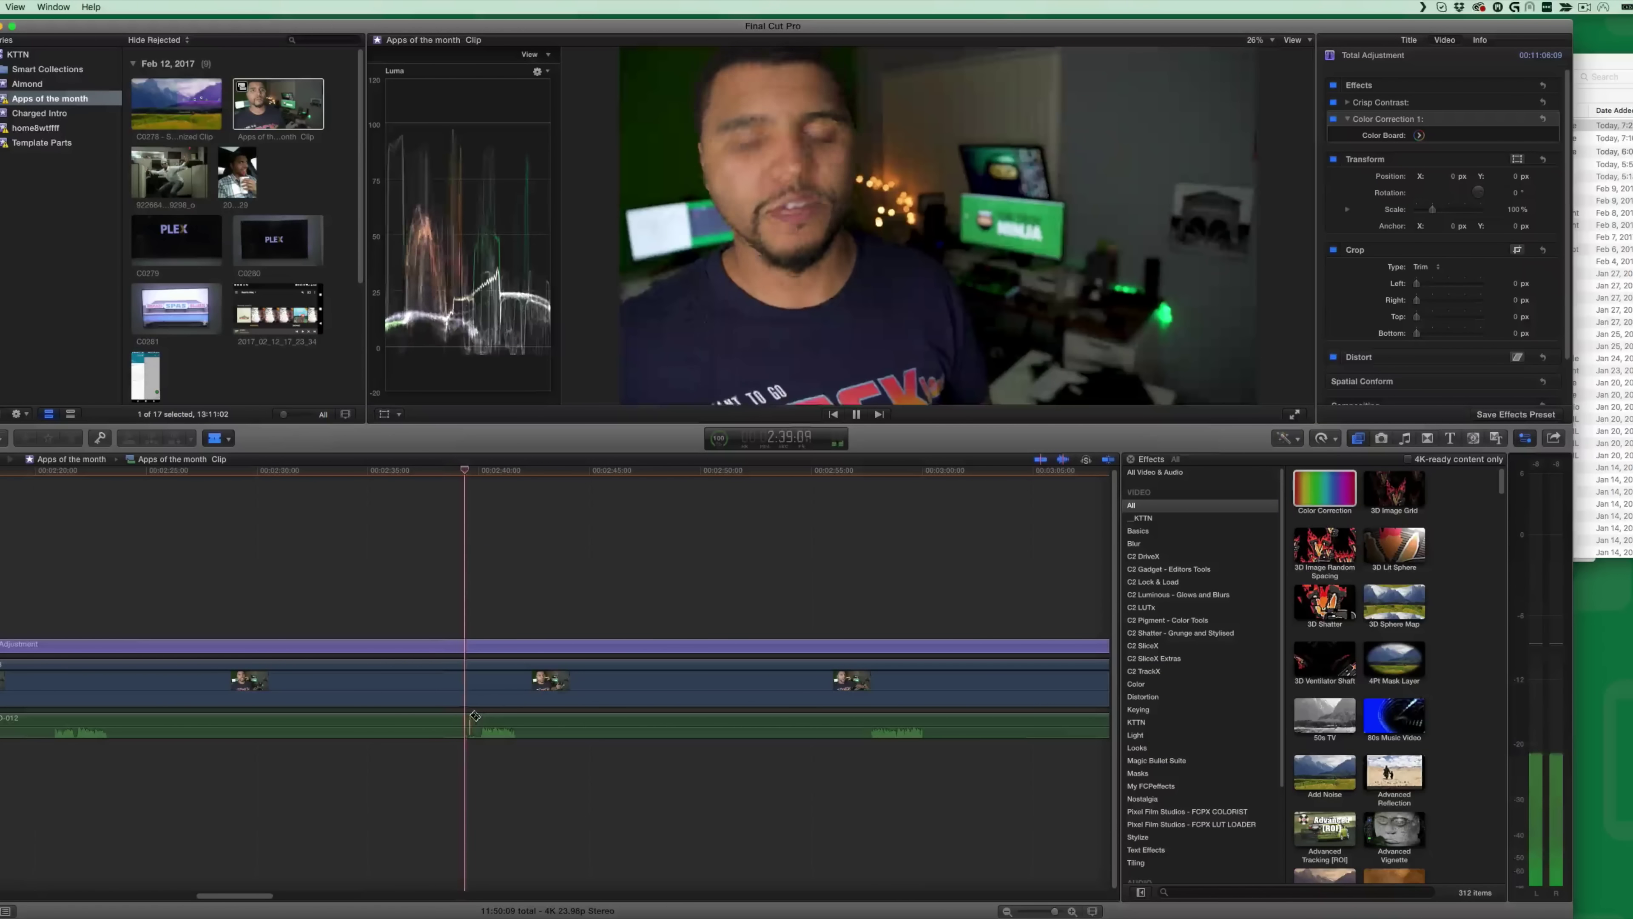
key("space")
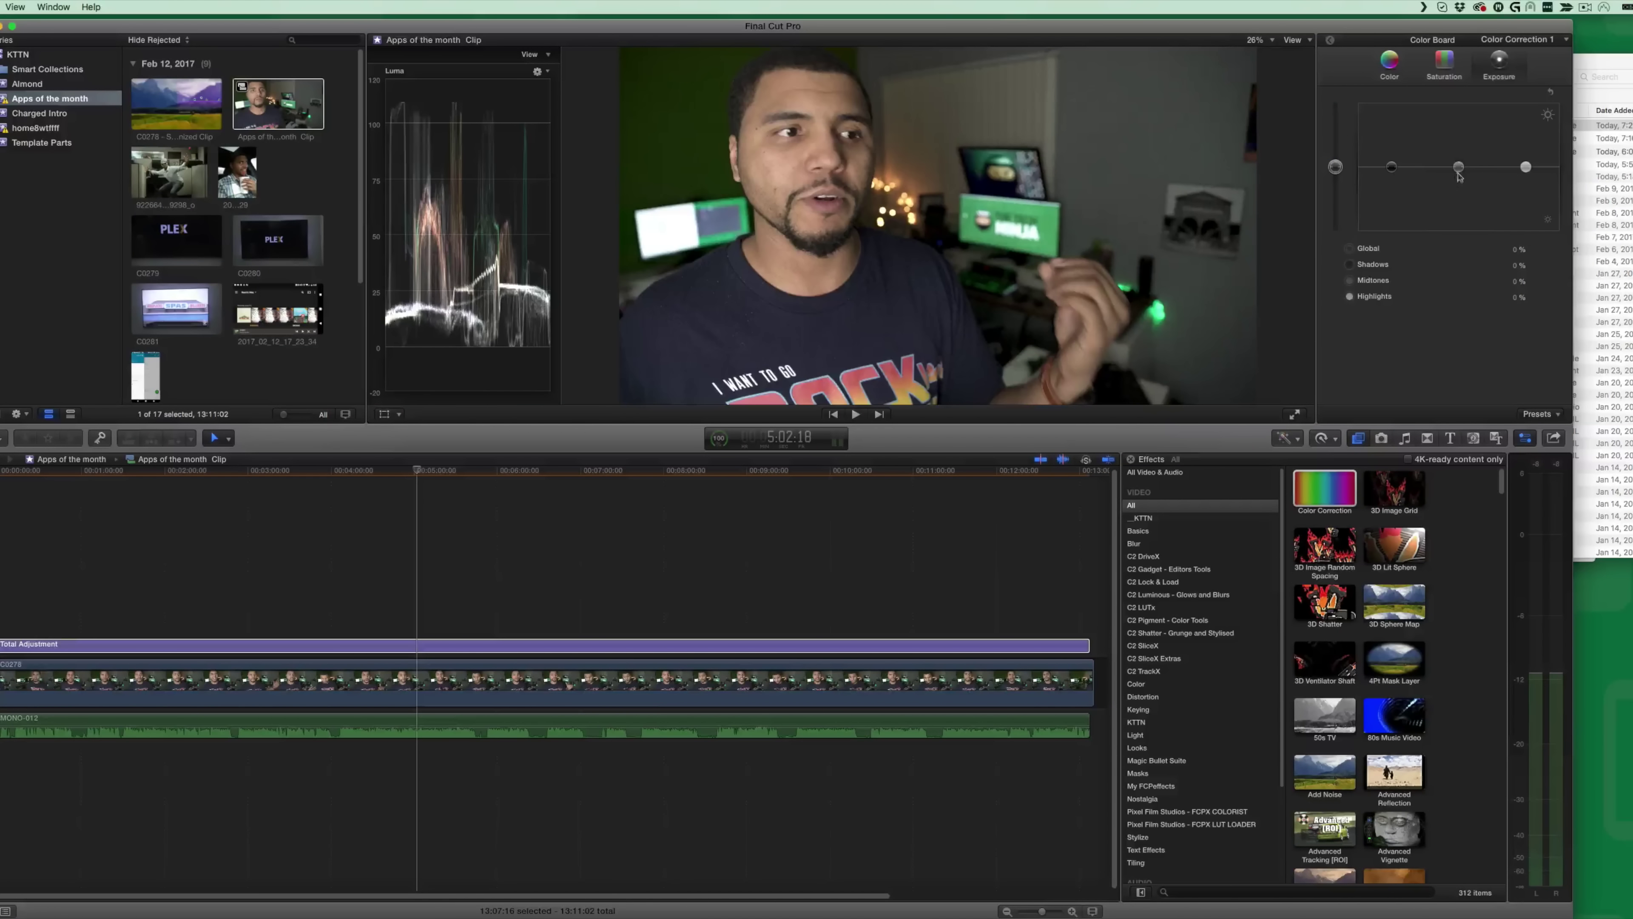
left_click_drag(1392, 170, 1385, 170)
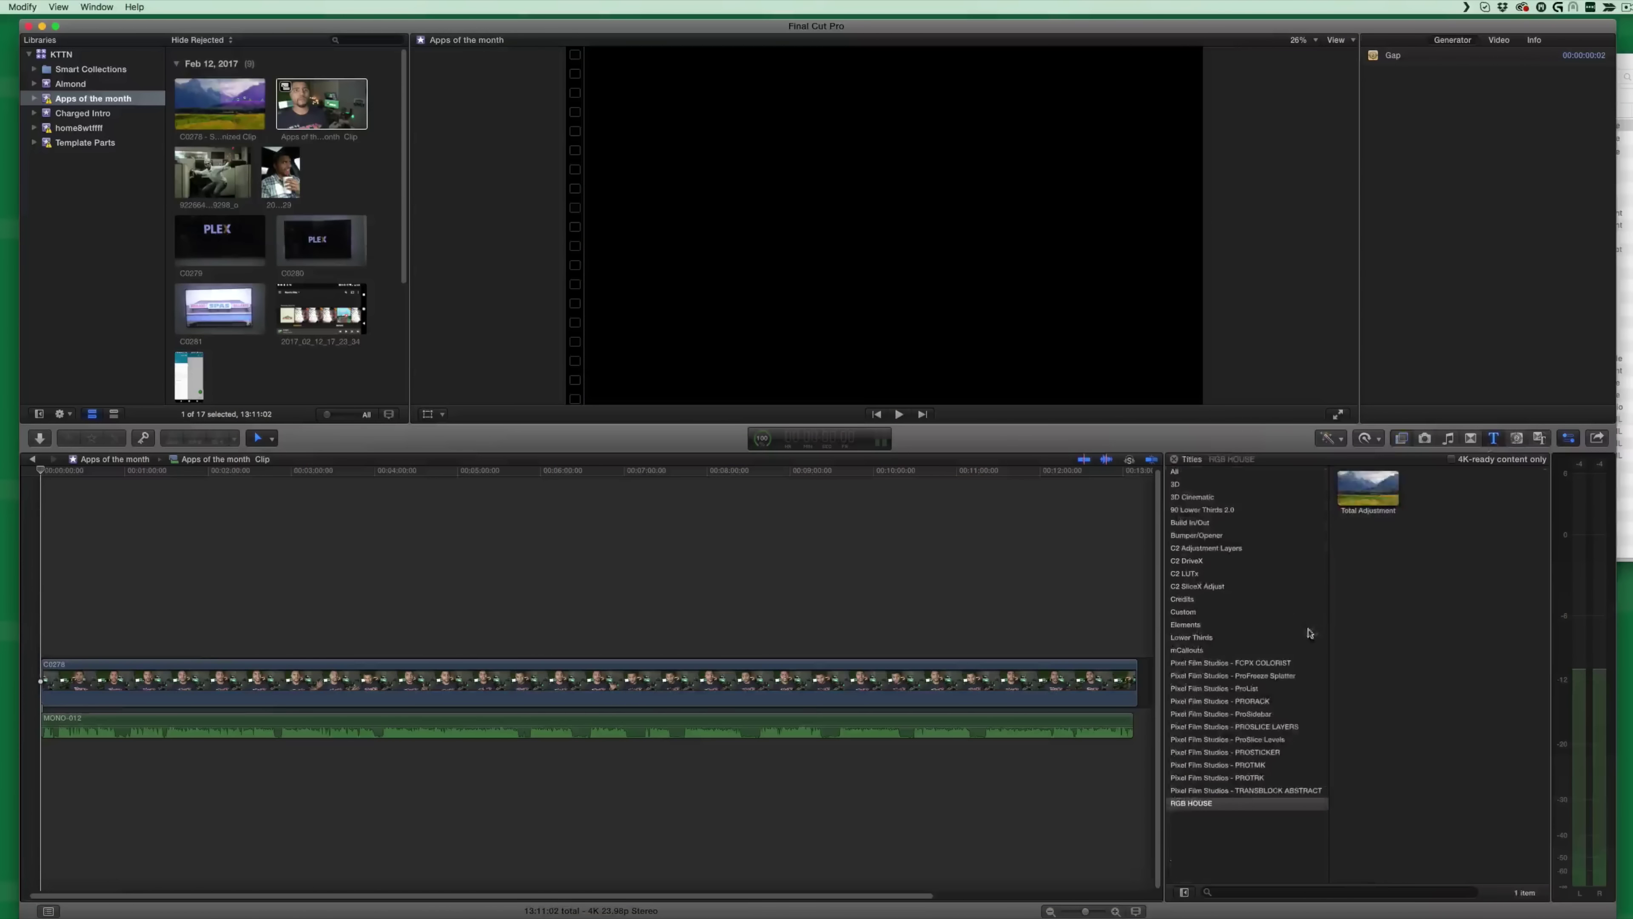
Place the Total Adjustment title above C0278 and extend it to the clip's end
left_click(1390, 486)
left_click_drag(267, 589, 724, 646)
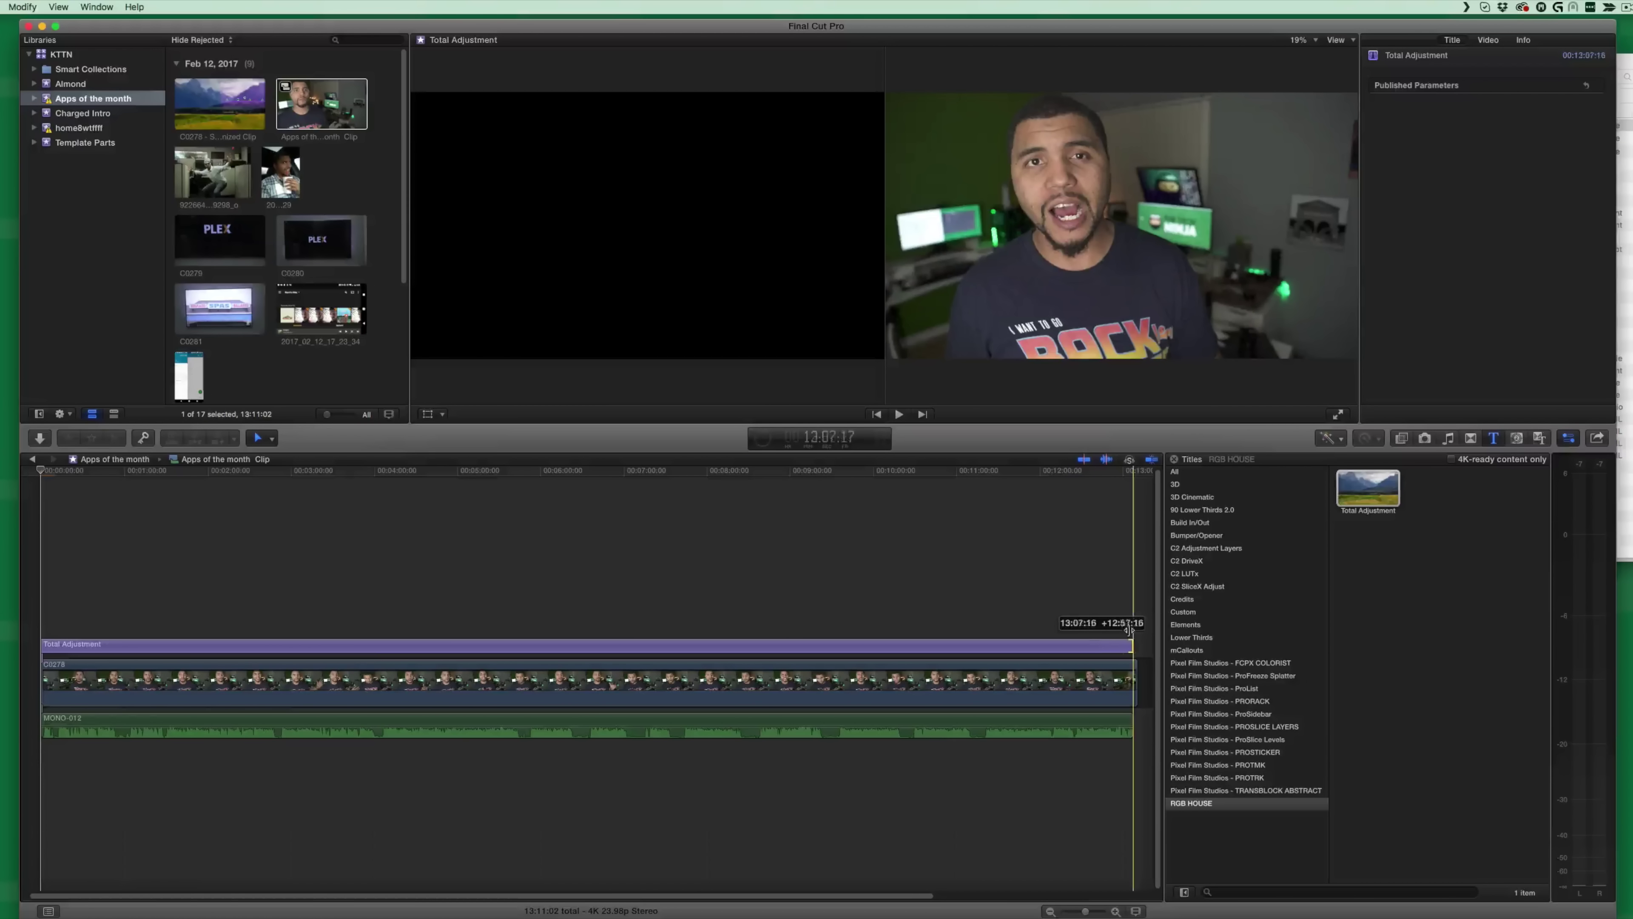
left_click_drag(1130, 629, 1130, 628)
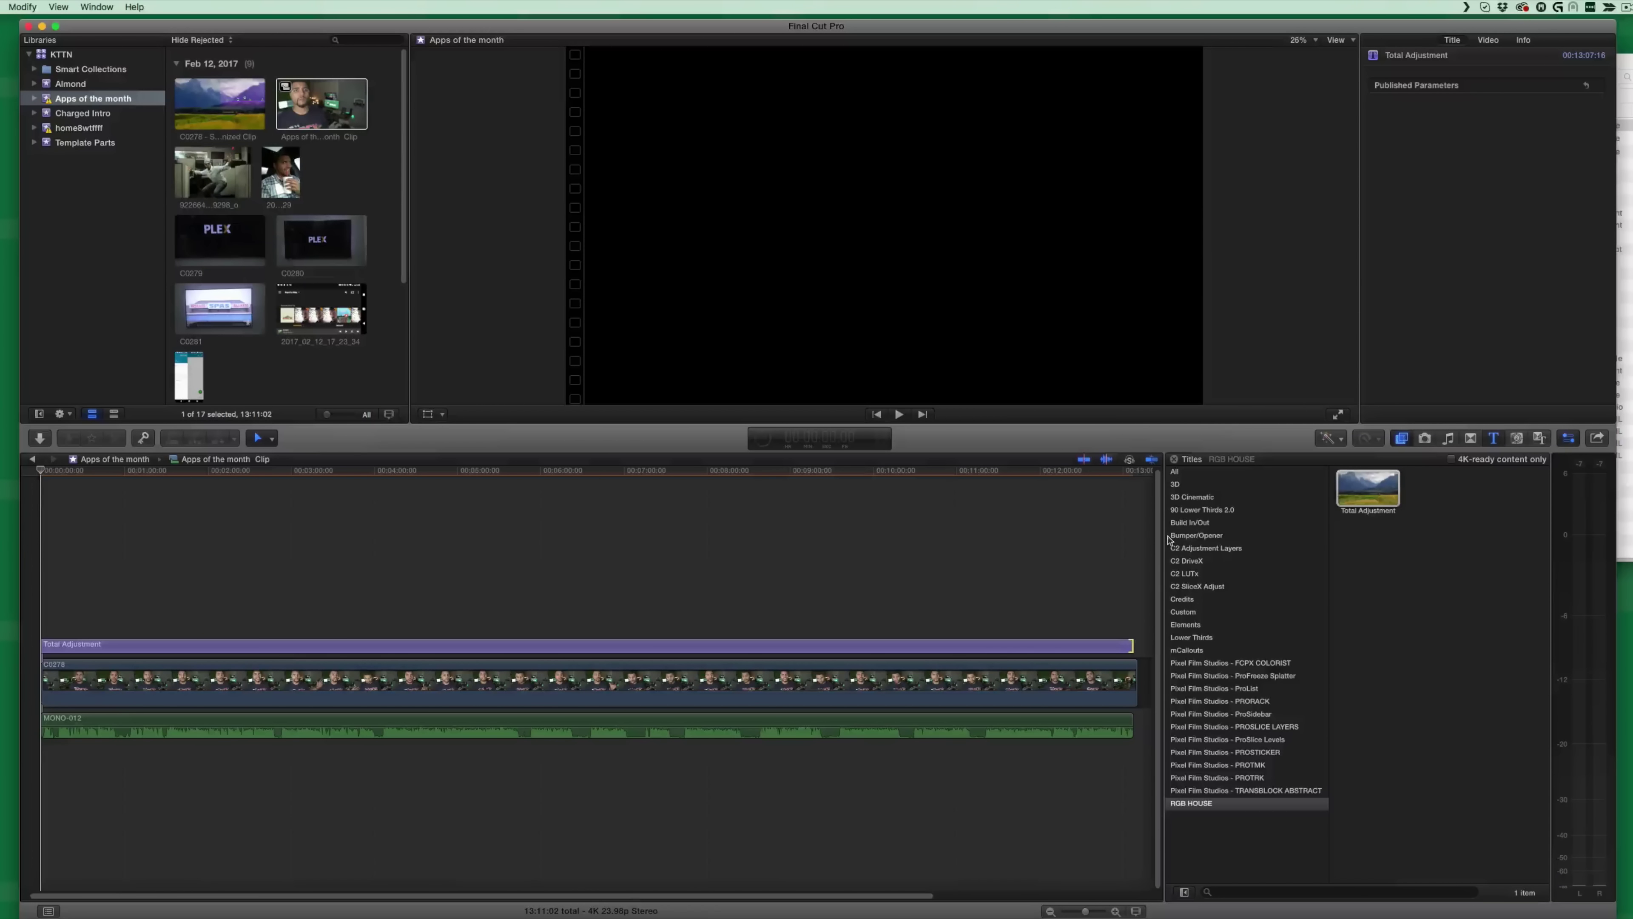
Apply the KTTN Crisp Contrast effect to the Total Adjustment layer
key("super+5")
left_click(1194, 518)
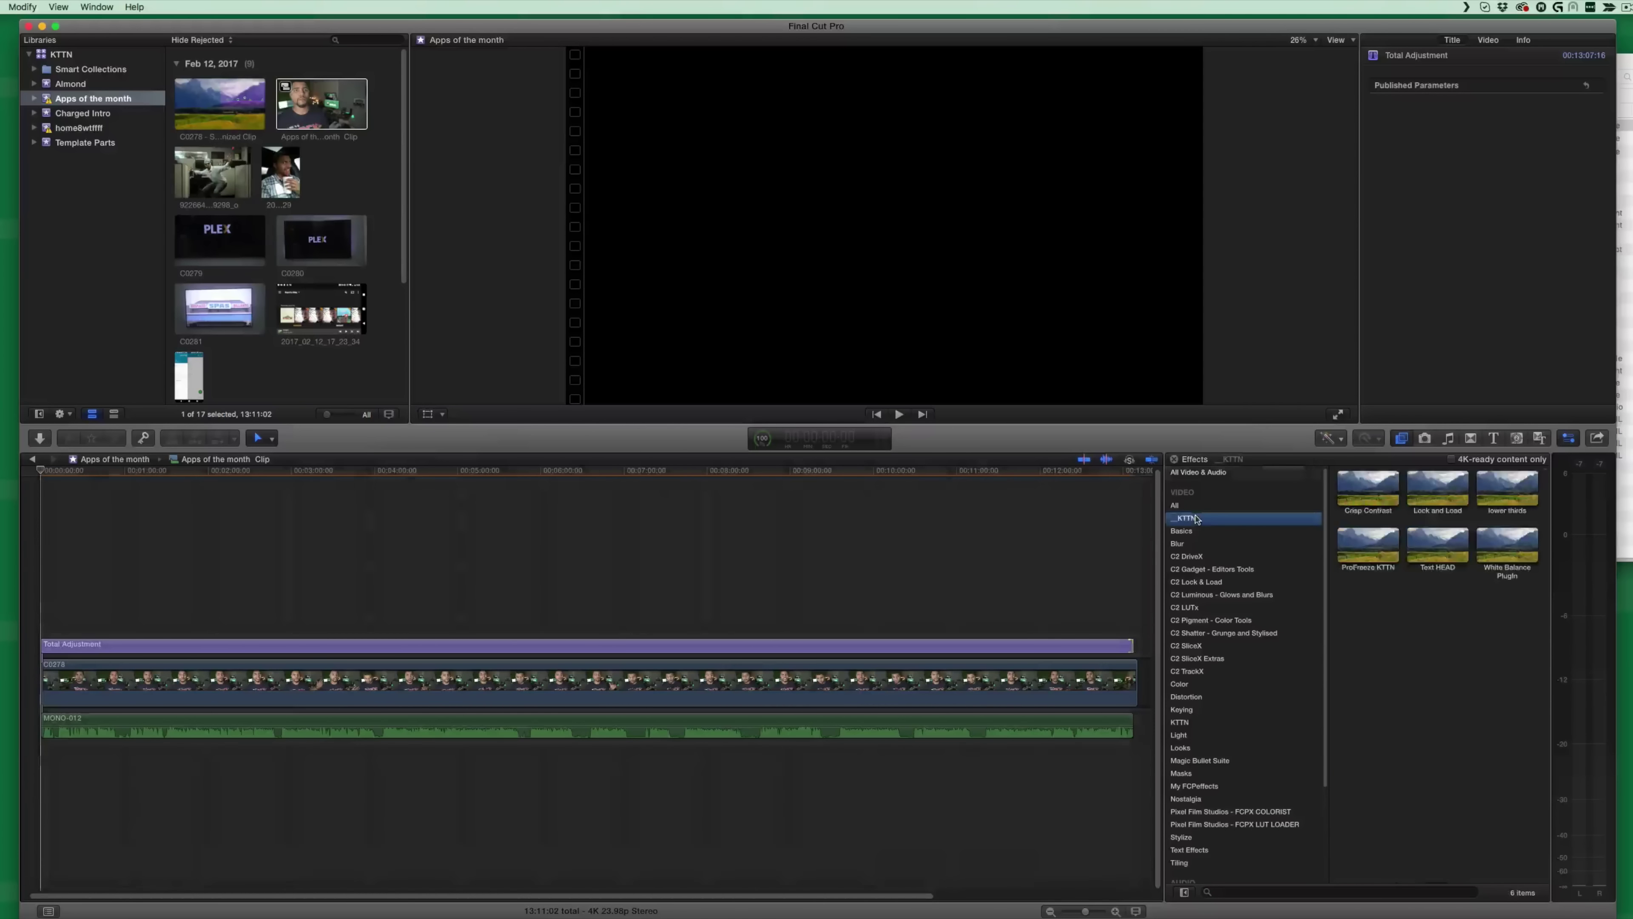
left_click_drag(1280, 492, 951, 644)
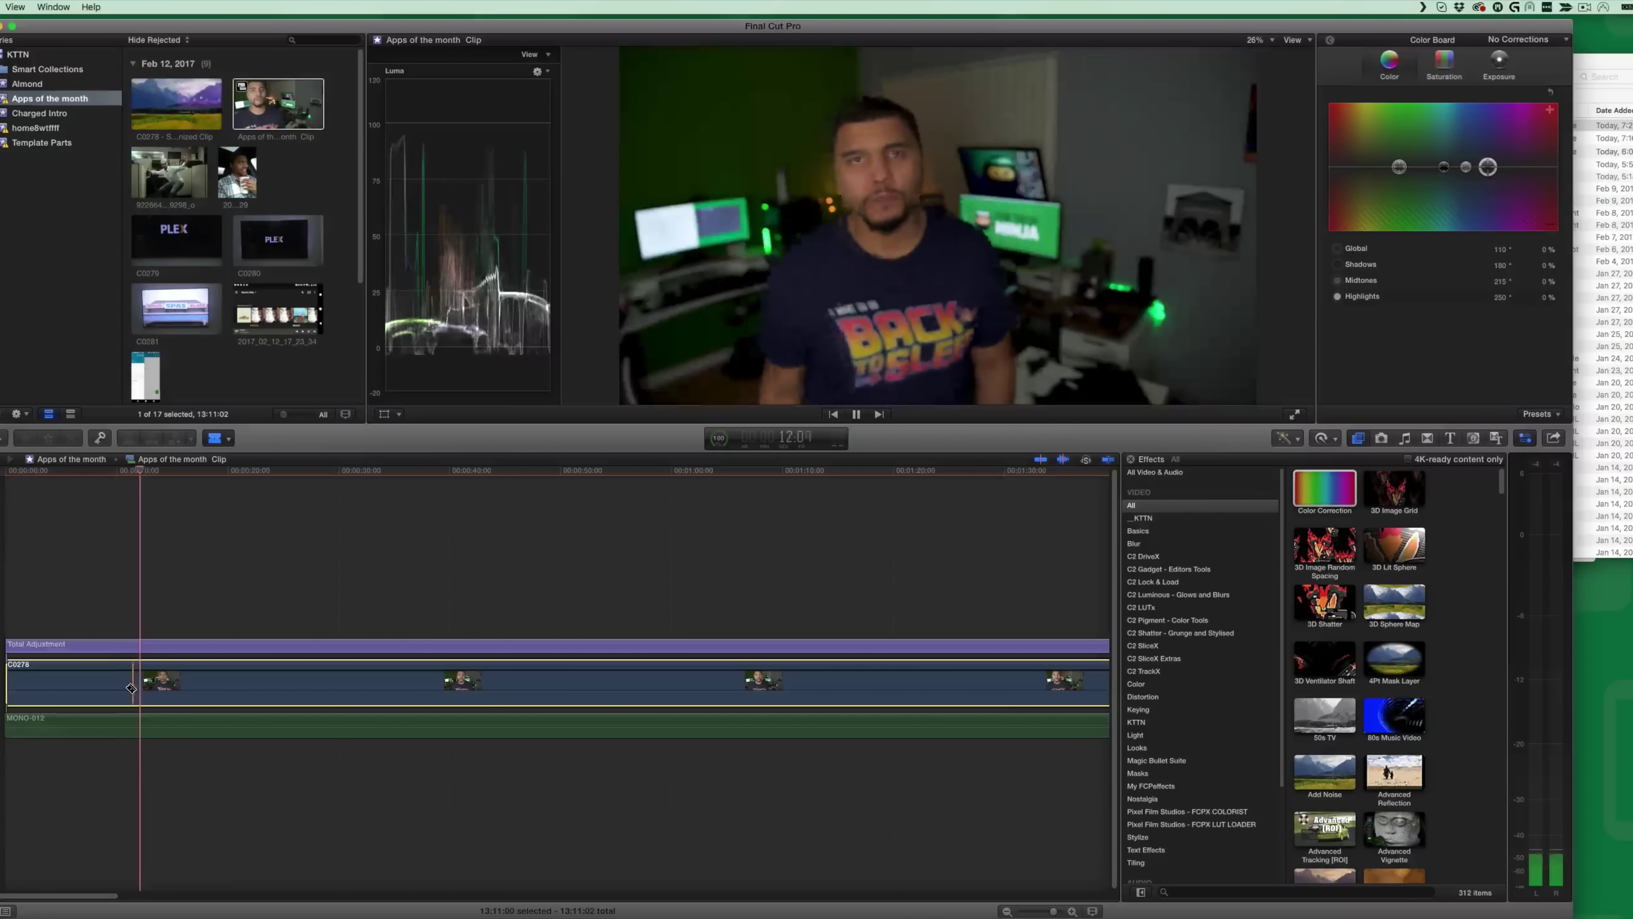
Split C0278 and its adjustment layer at two points, then delete the section between them
left_click(143, 689)
left_click(146, 689)
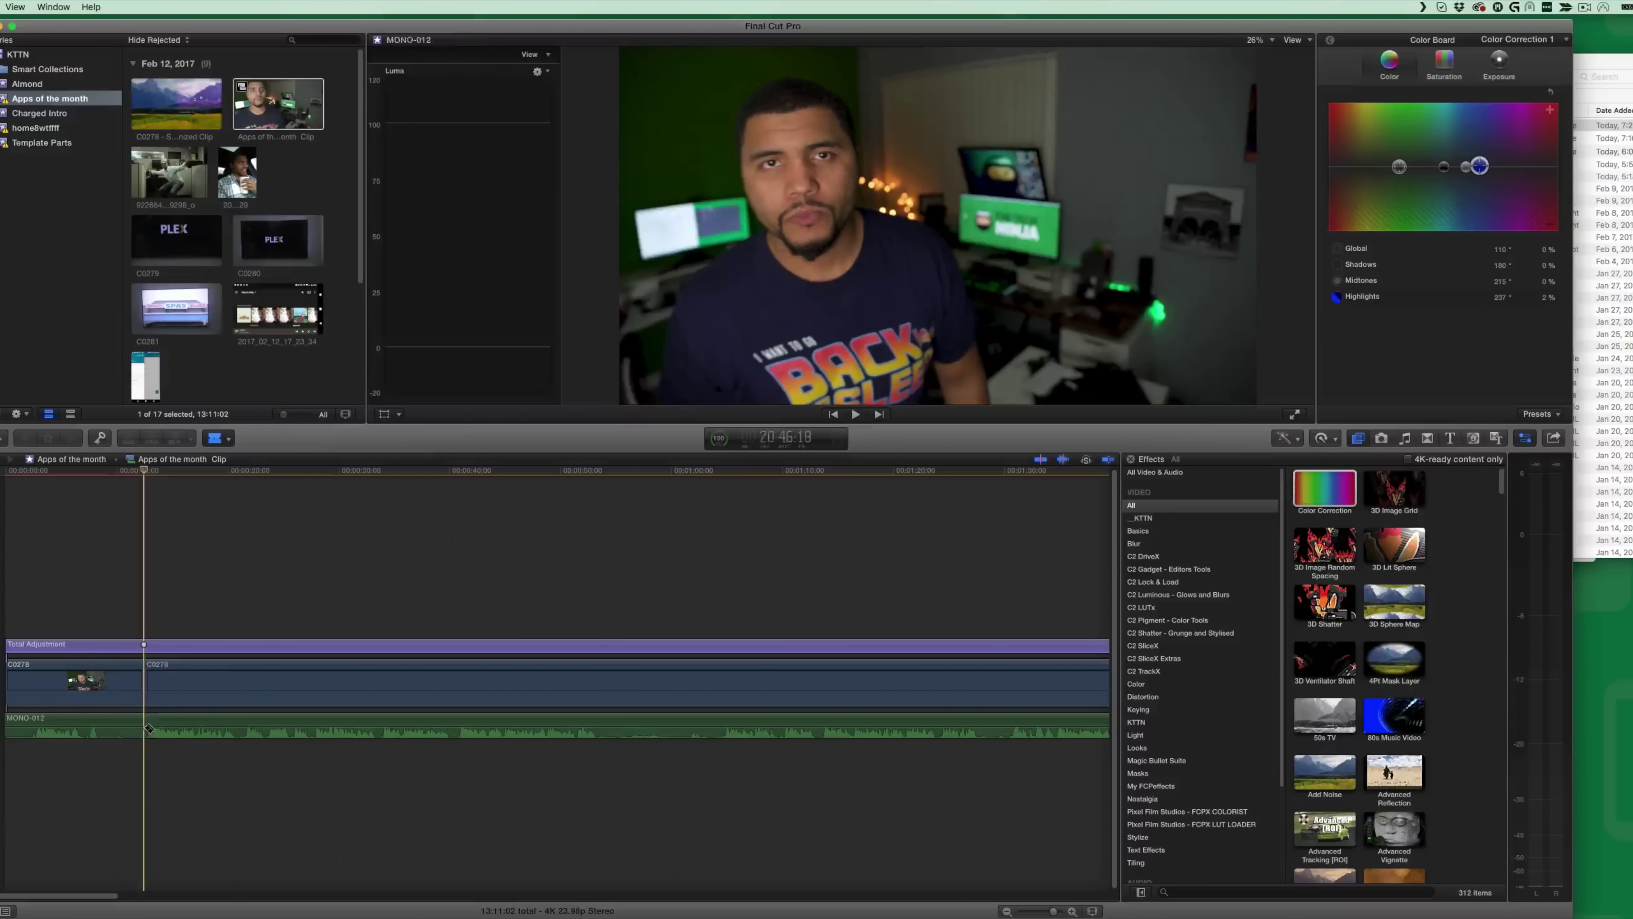
key("a")
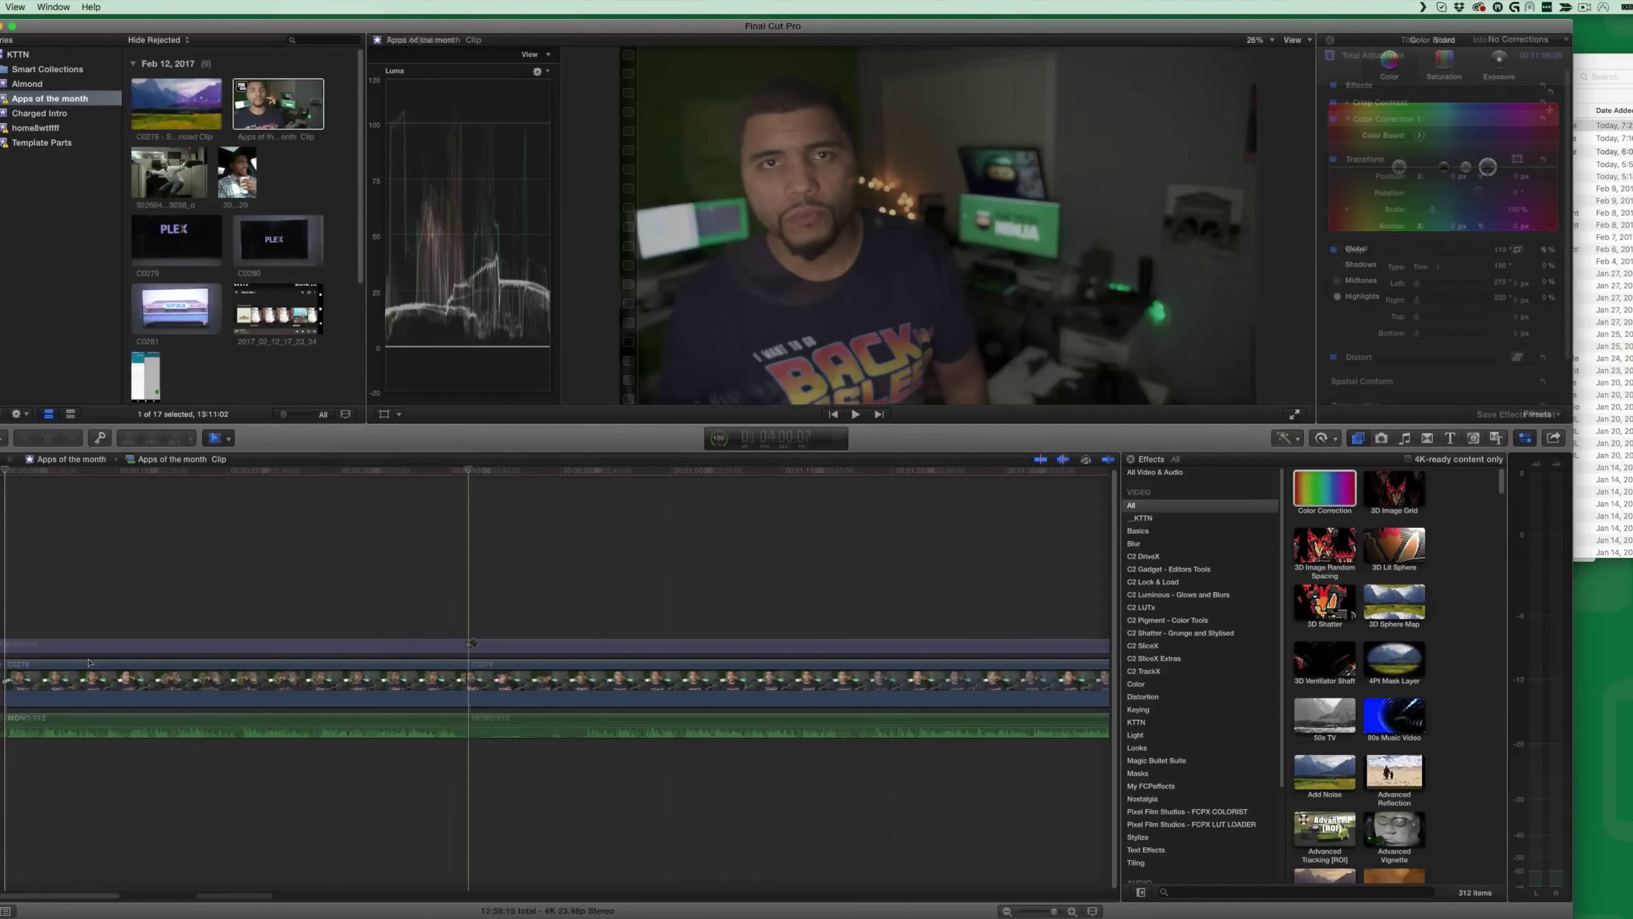
left_click(619, 645)
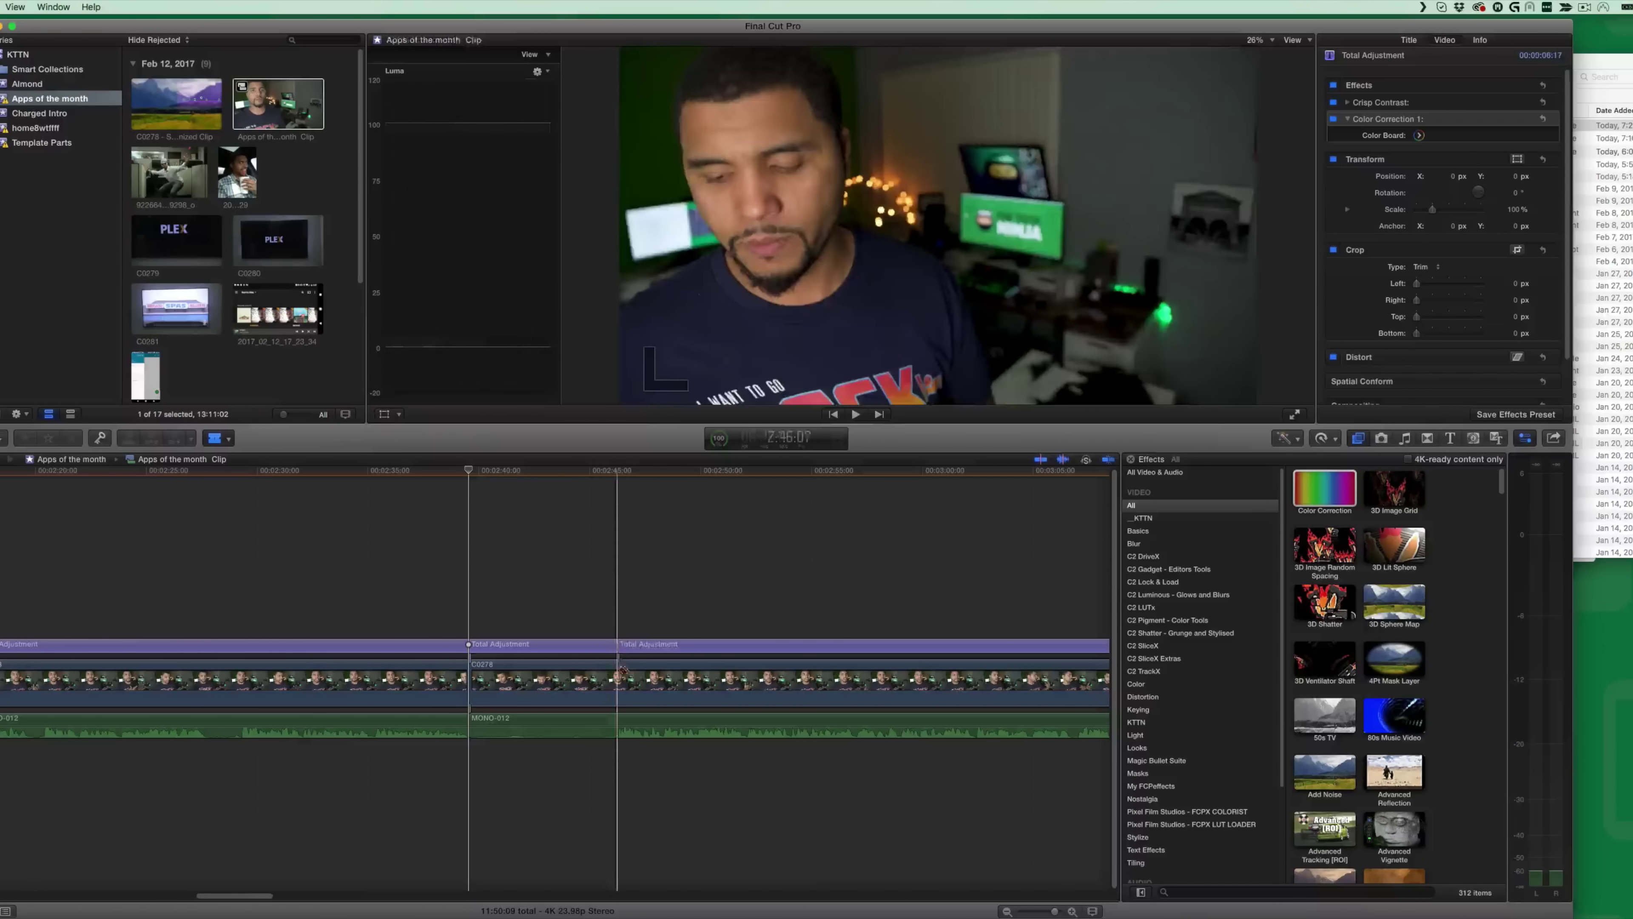
left_click(618, 676)
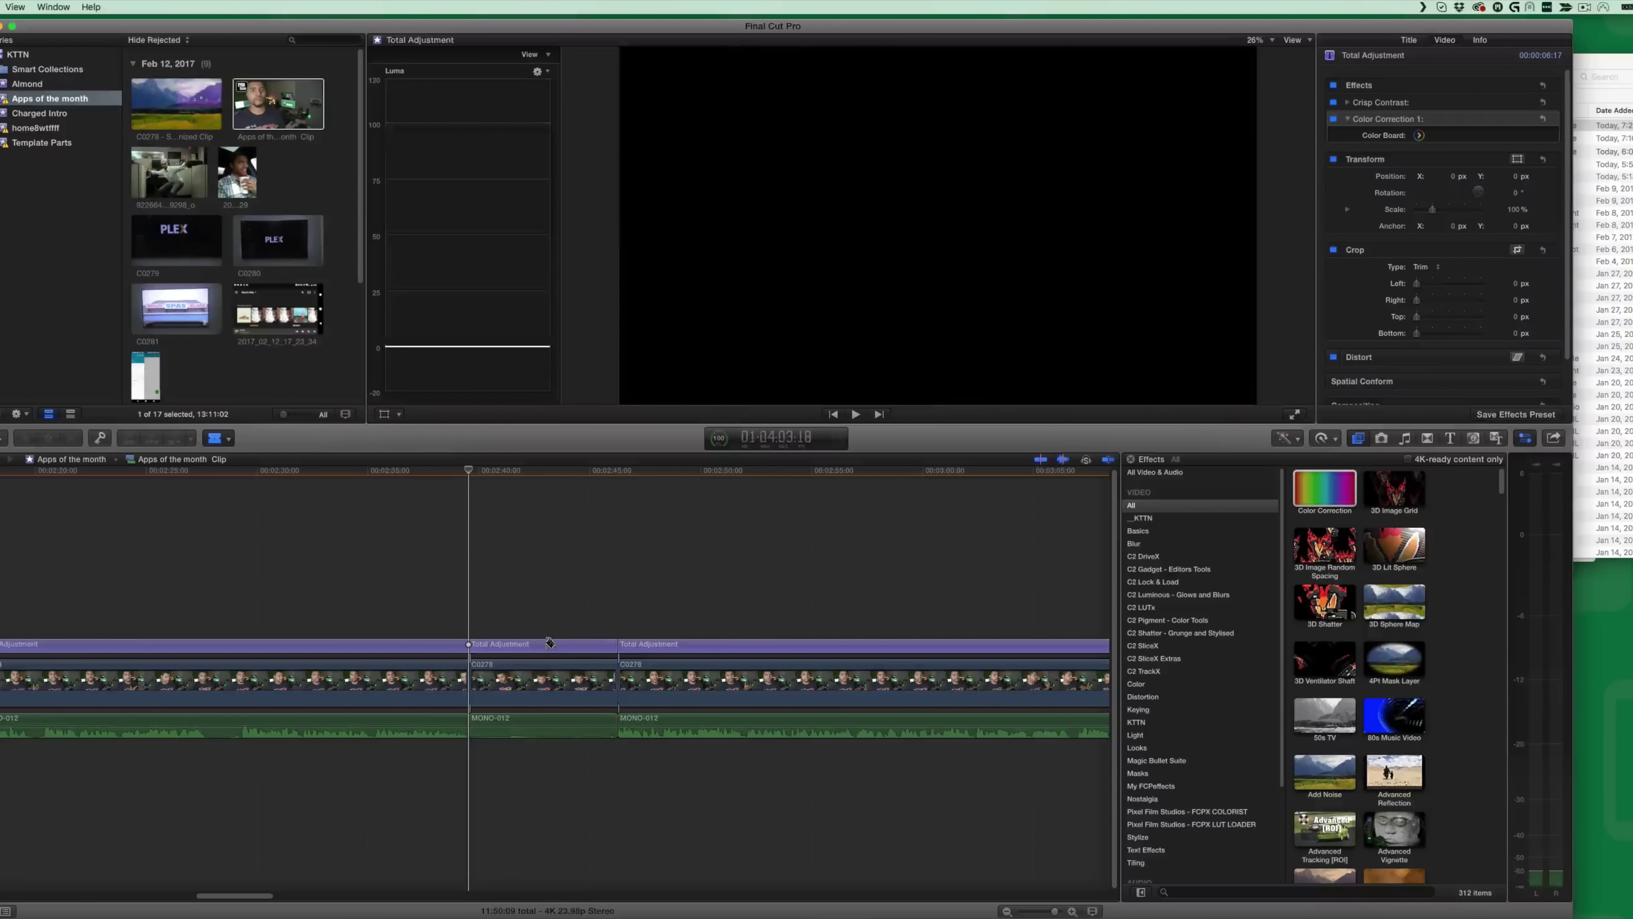
key("a")
key("Delete")
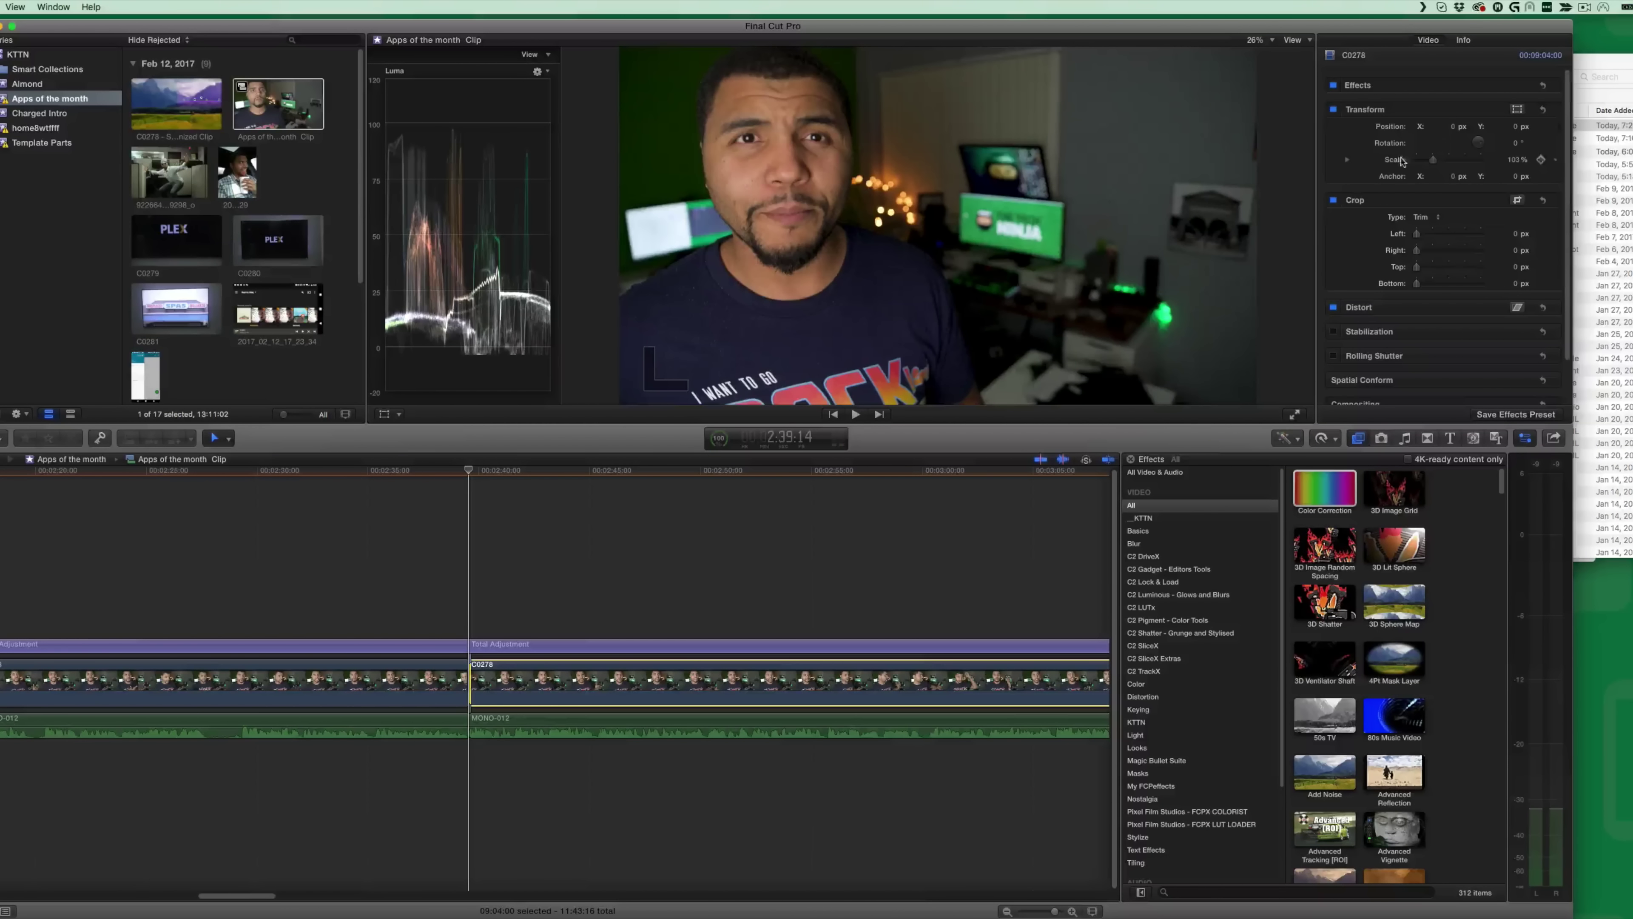
Set the clip's Scale to 100 % and play back from just before the jump cut
left_click(1513, 160)
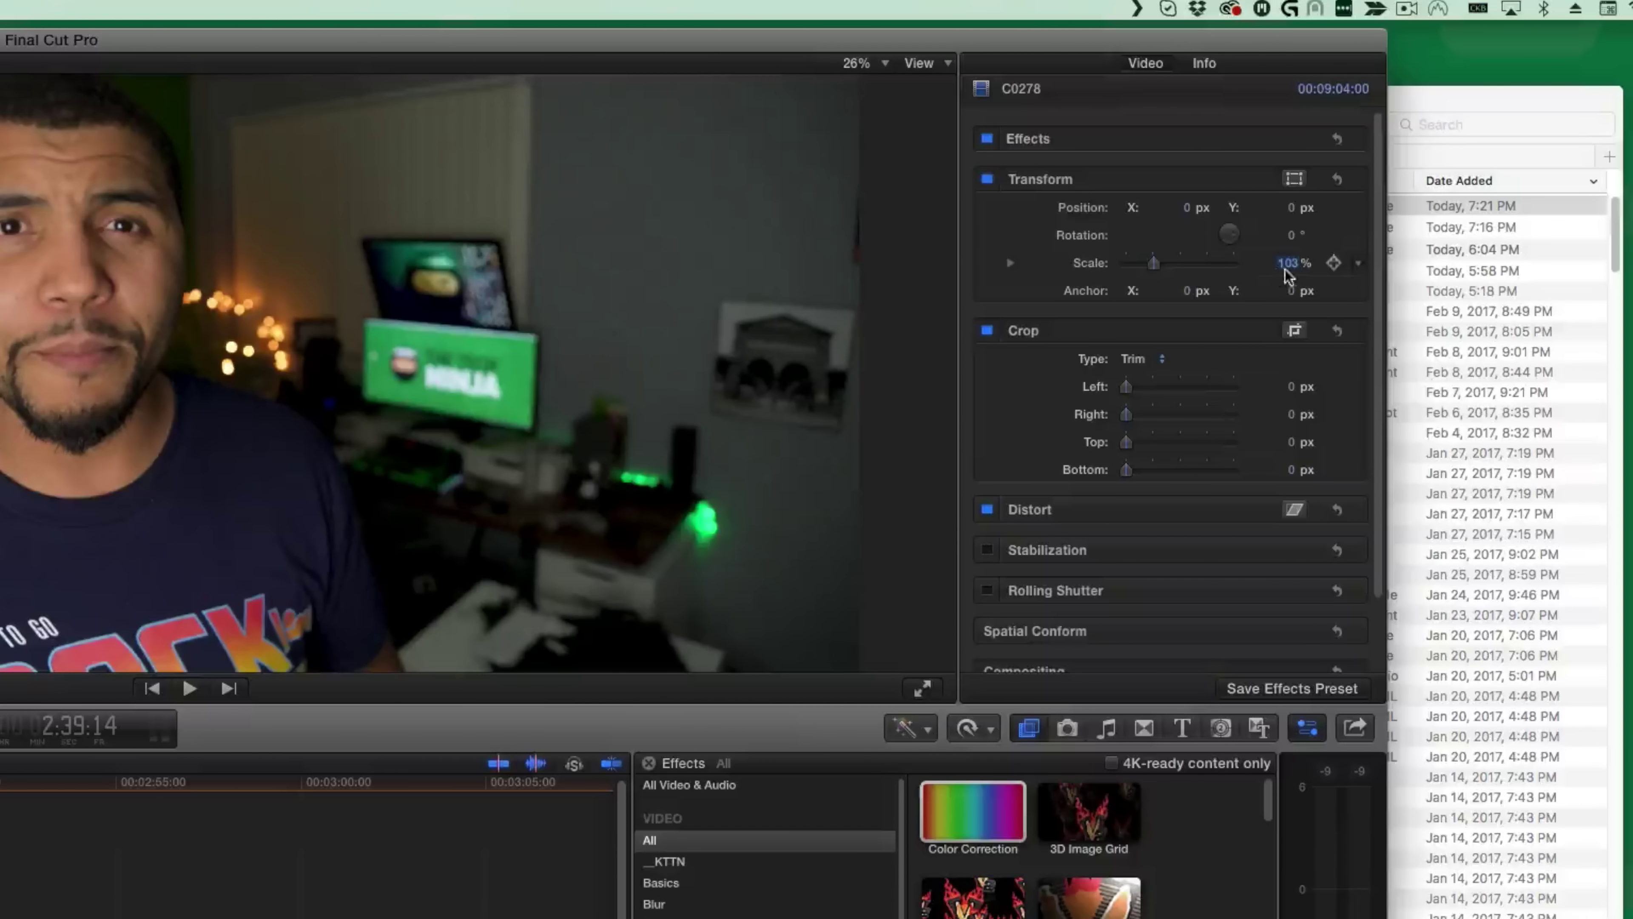
type("100")
key("Return")
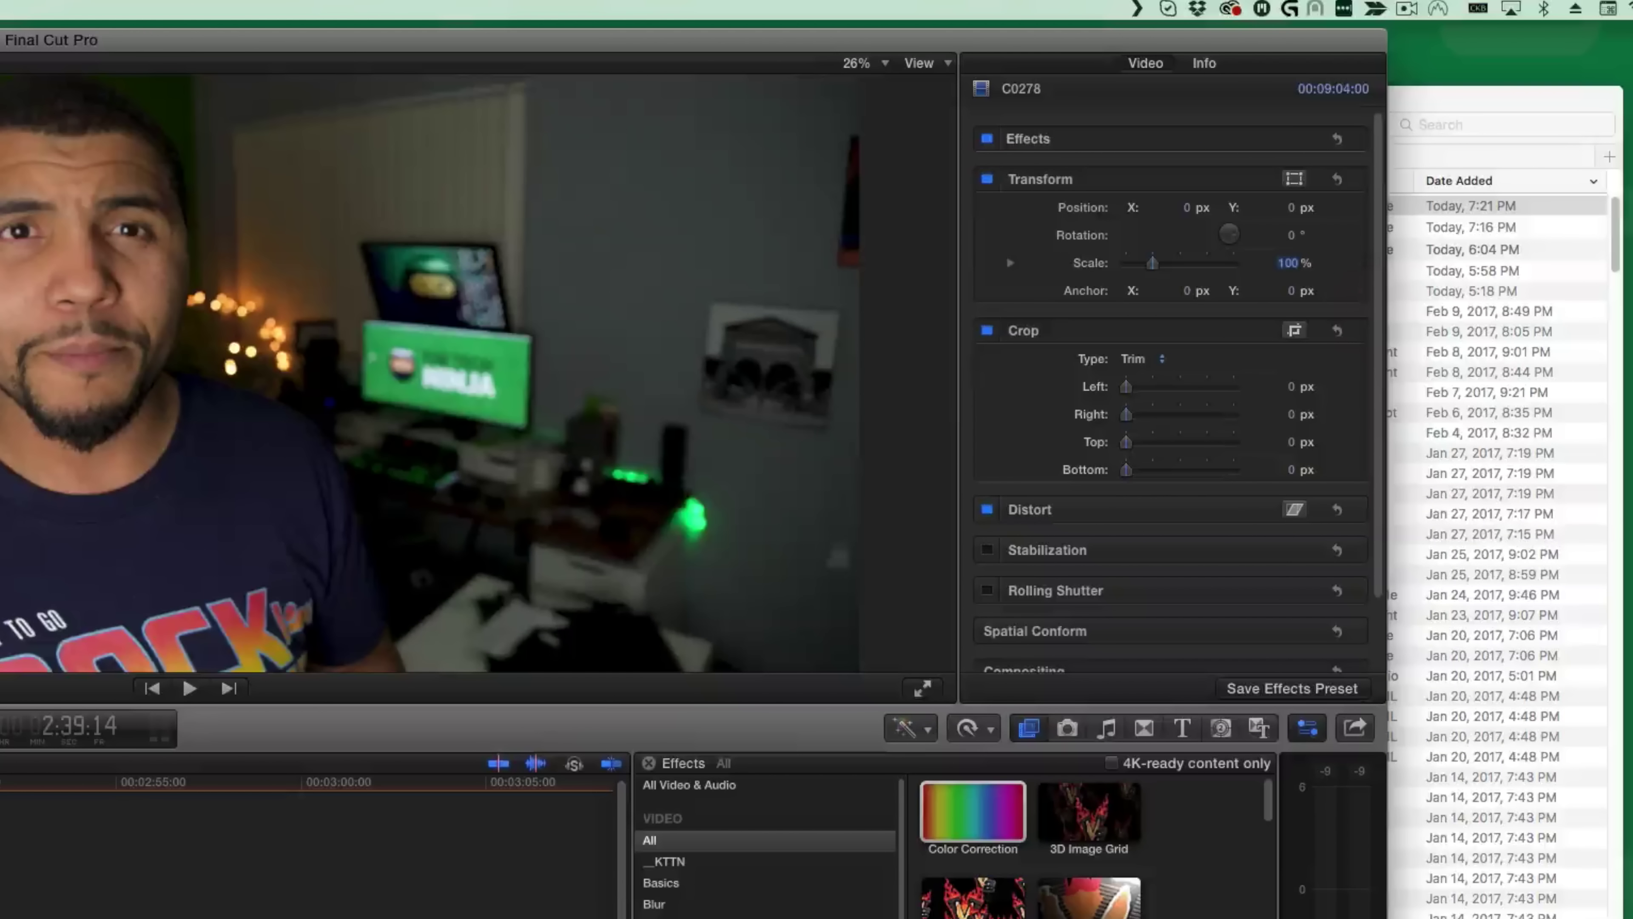
left_click(0, 882)
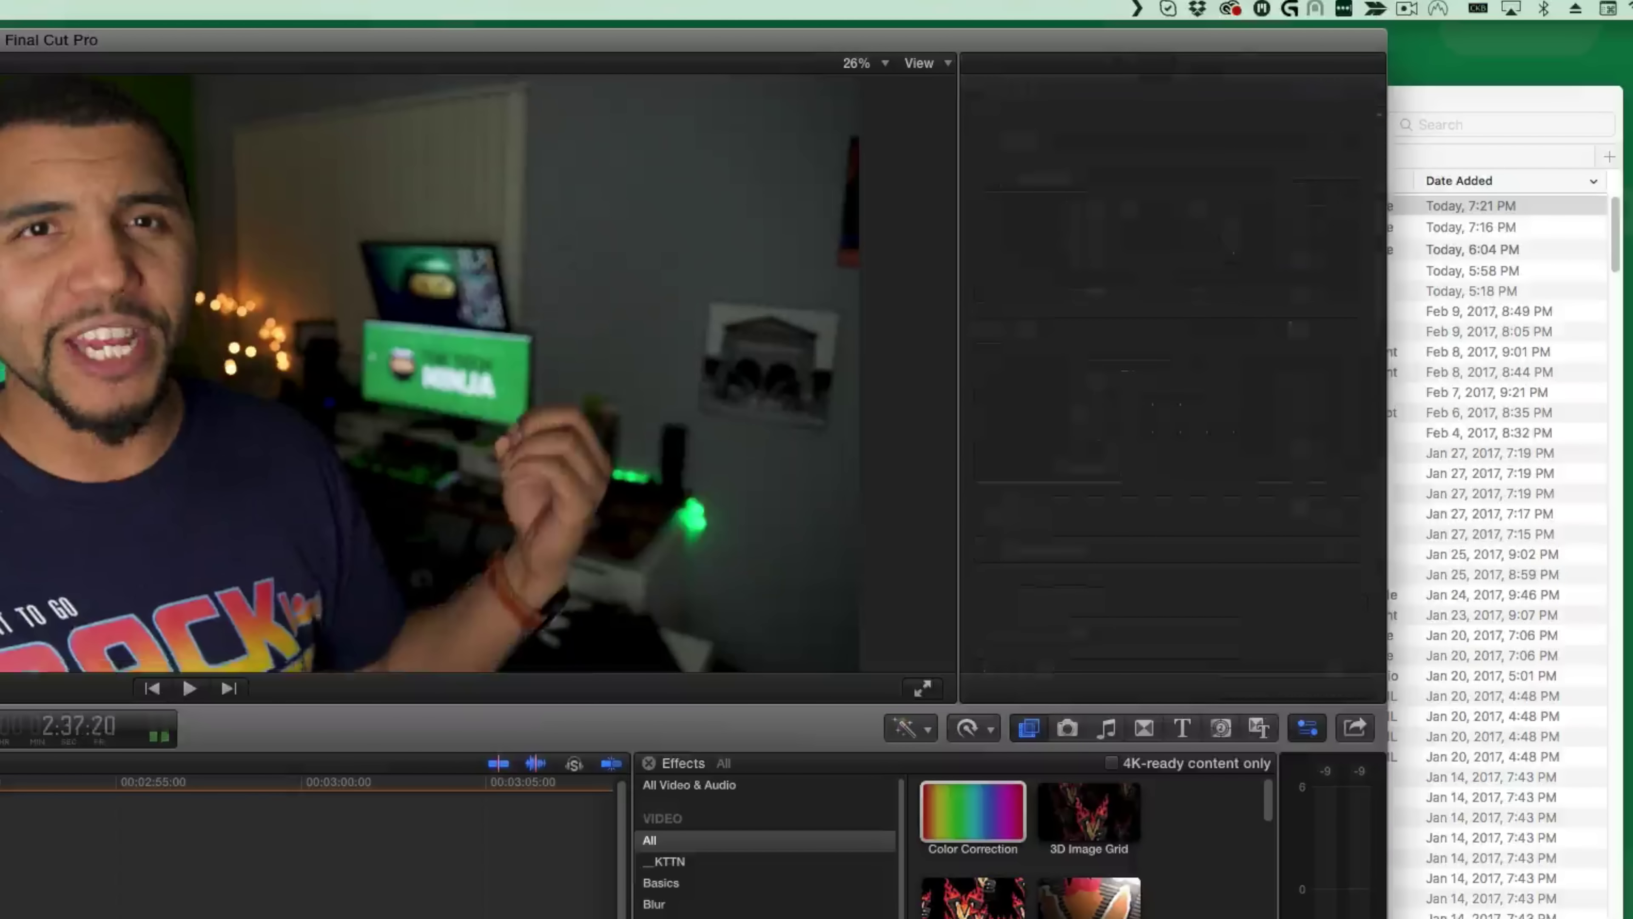
key("space")
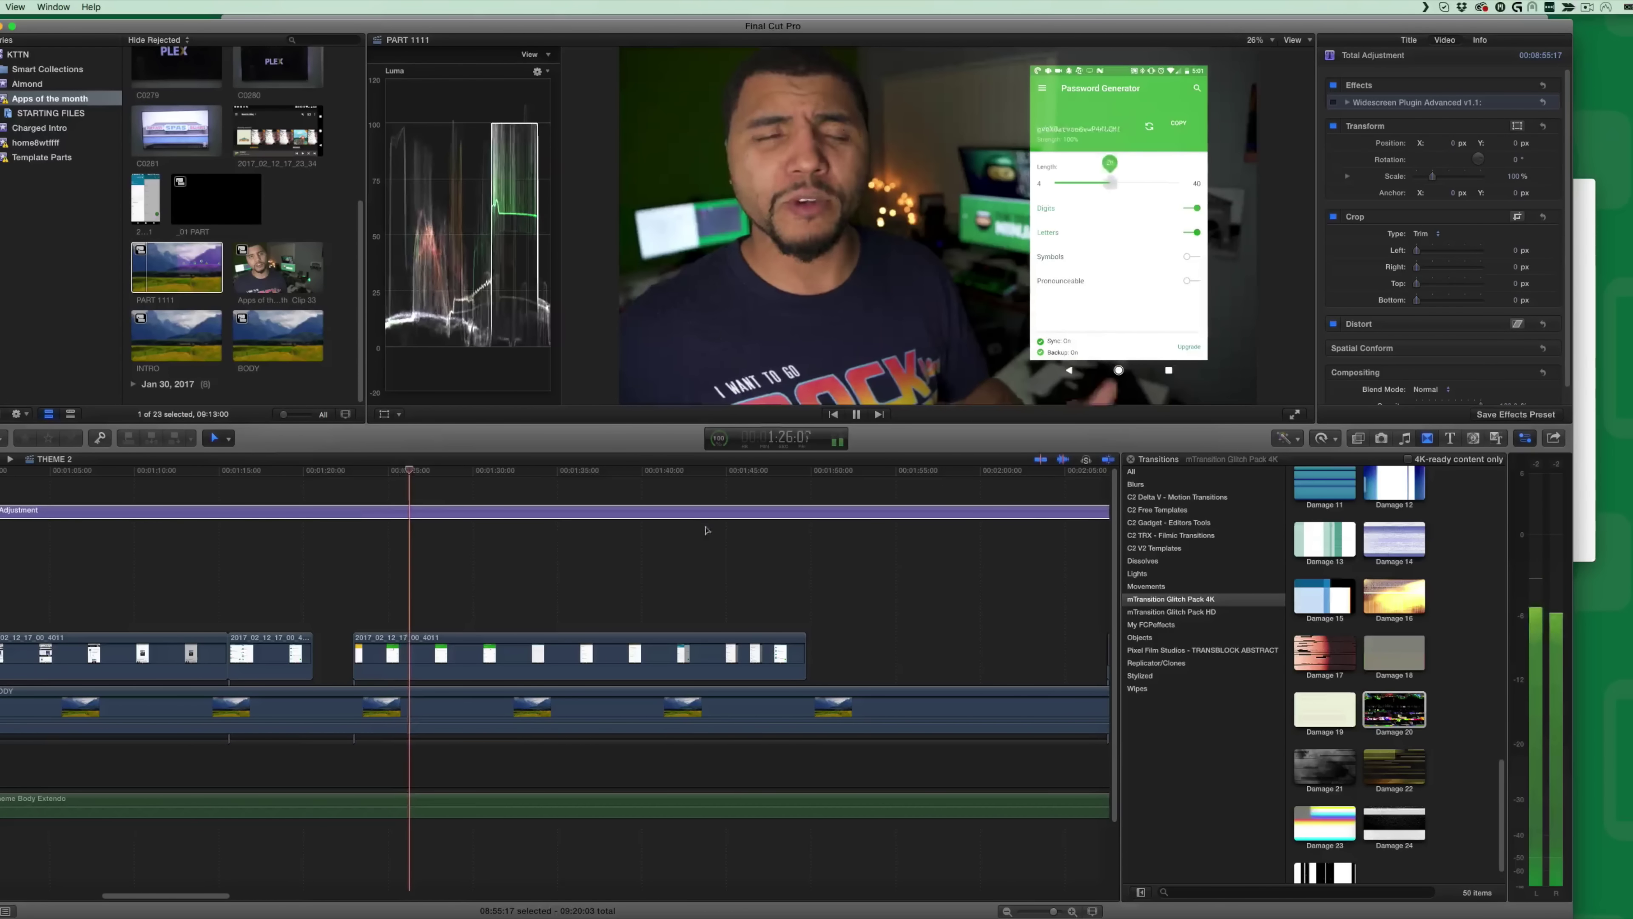
Drag clips 2017_02_12_17_00_4011 and 2017_02_12_17_23_34 earlier, then clear the selection
left_click(723, 569)
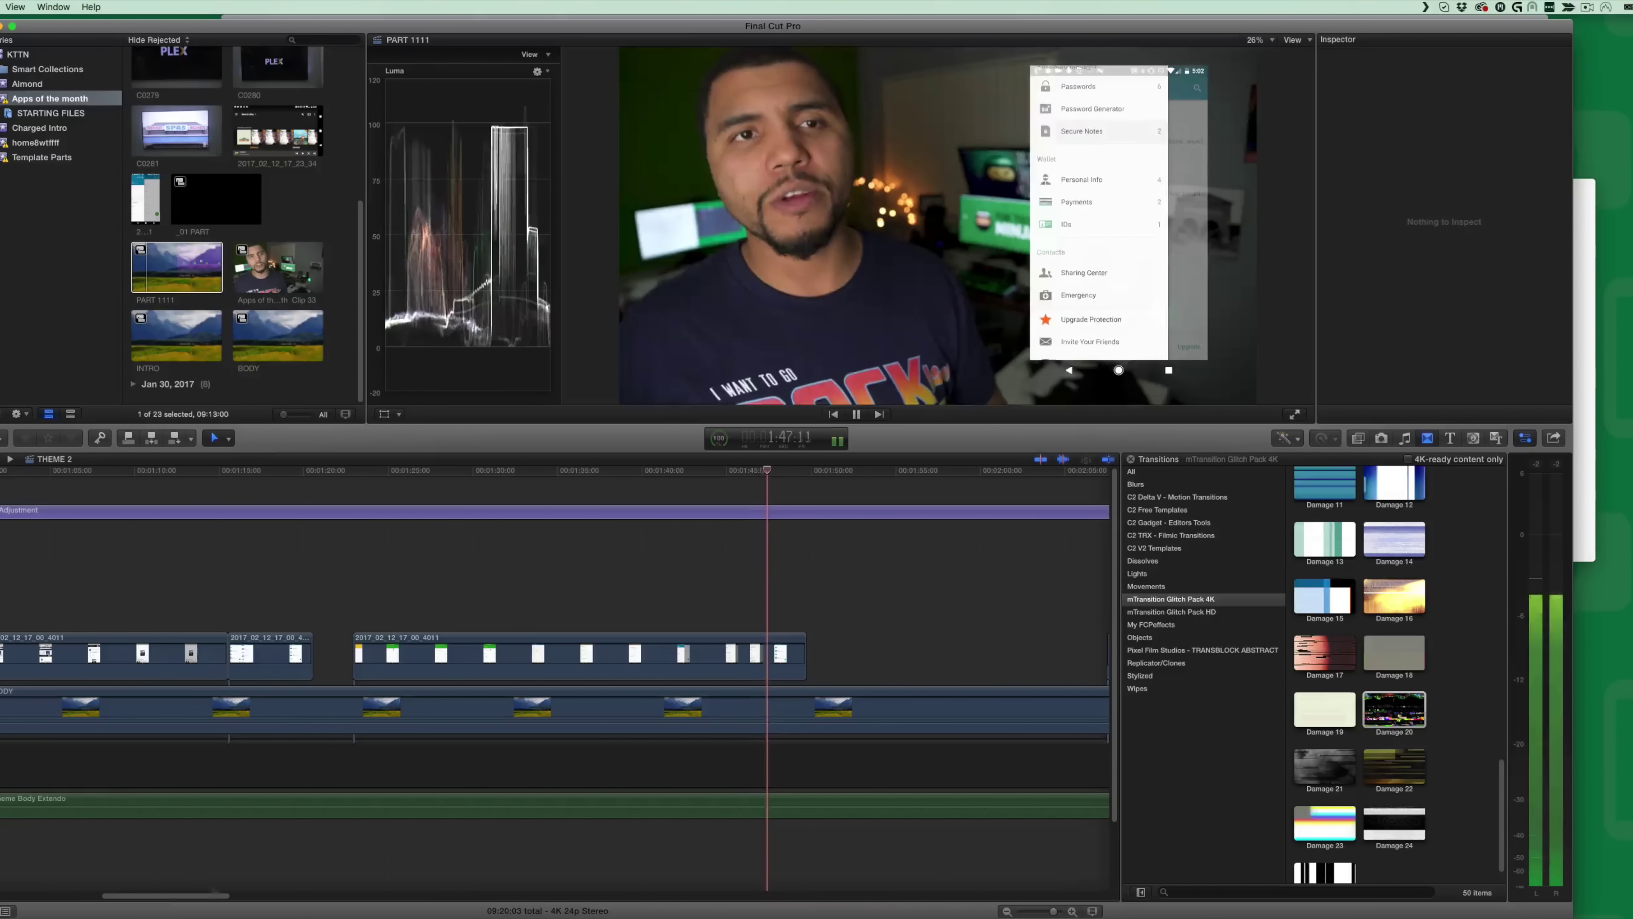
left_click_drag(180, 899, 220, 897)
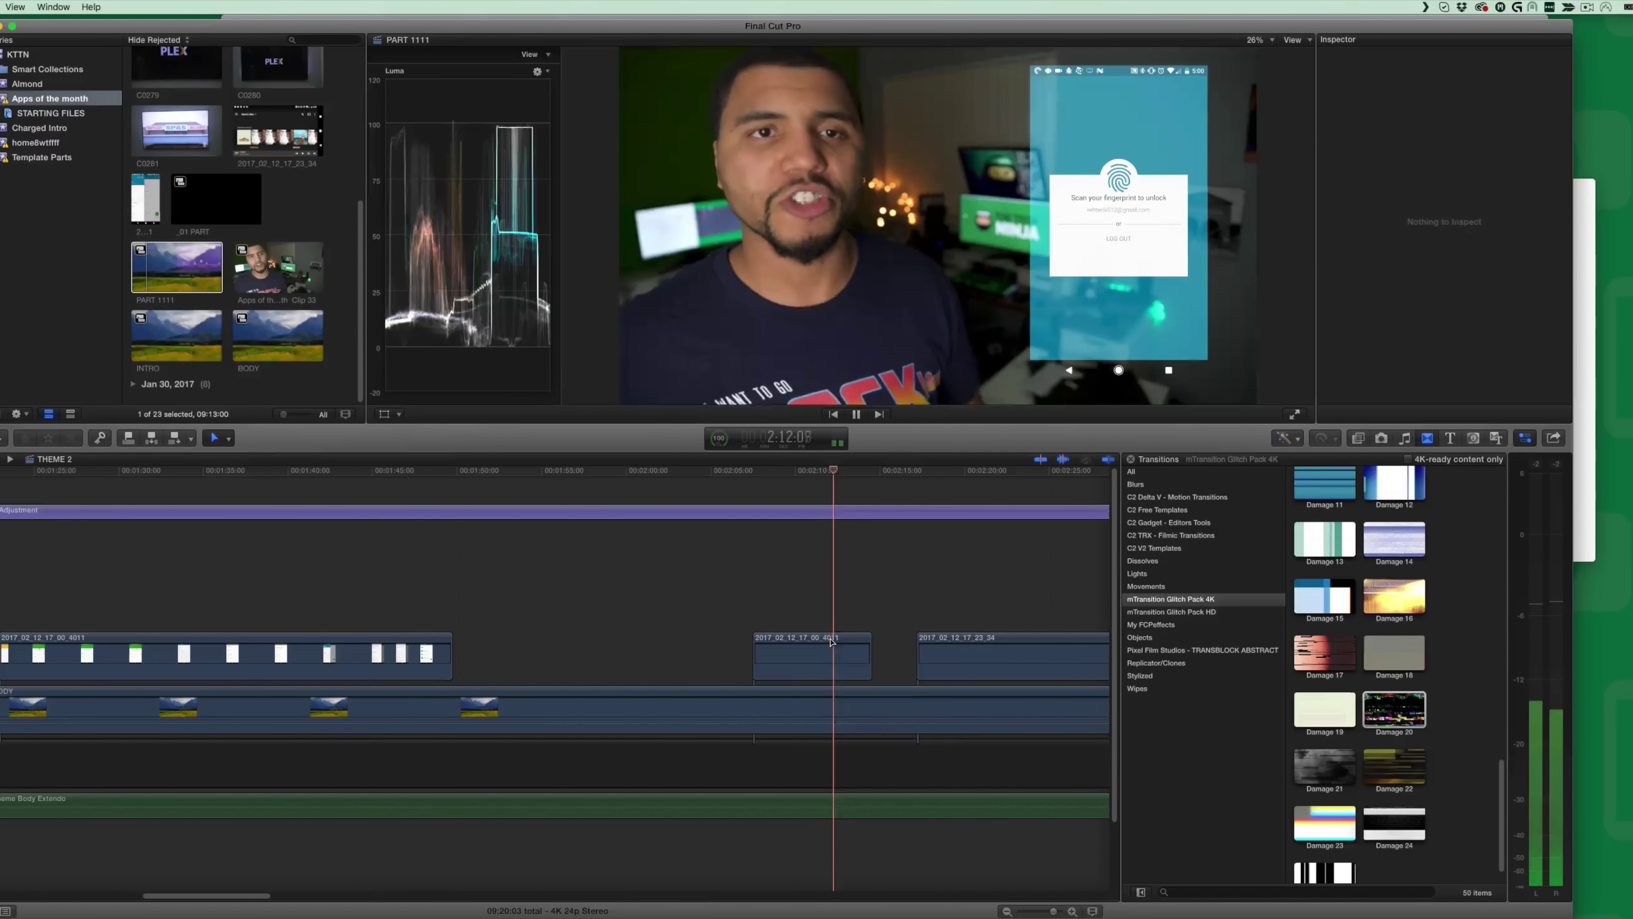
left_click_drag(831, 642, 753, 642)
left_click_drag(926, 650, 803, 592)
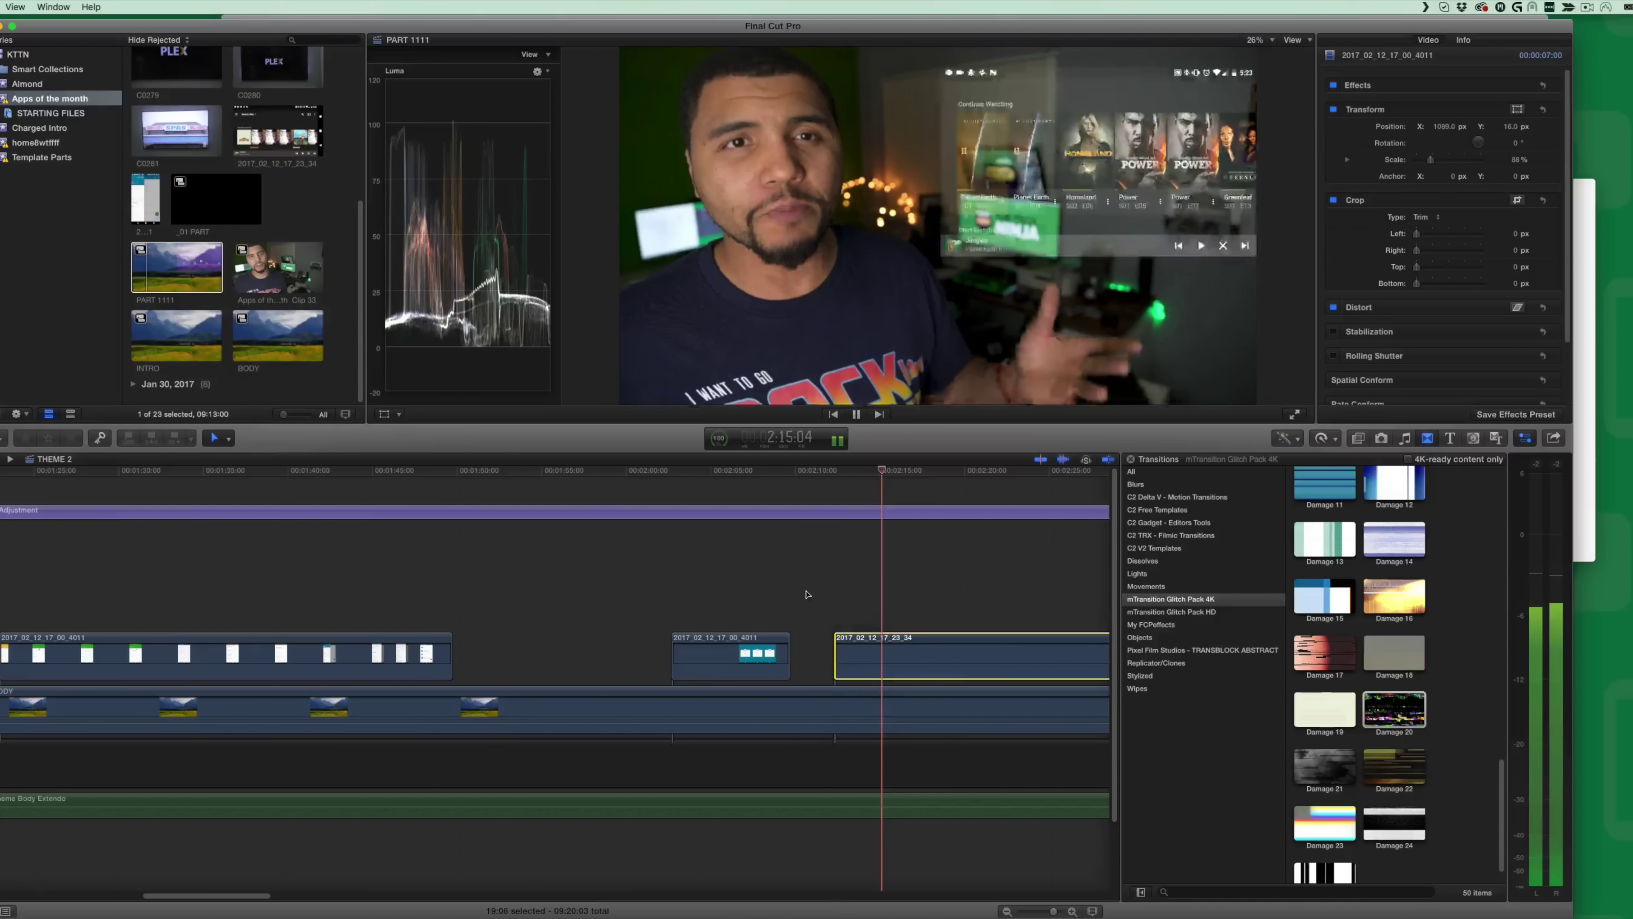
left_click(807, 595)
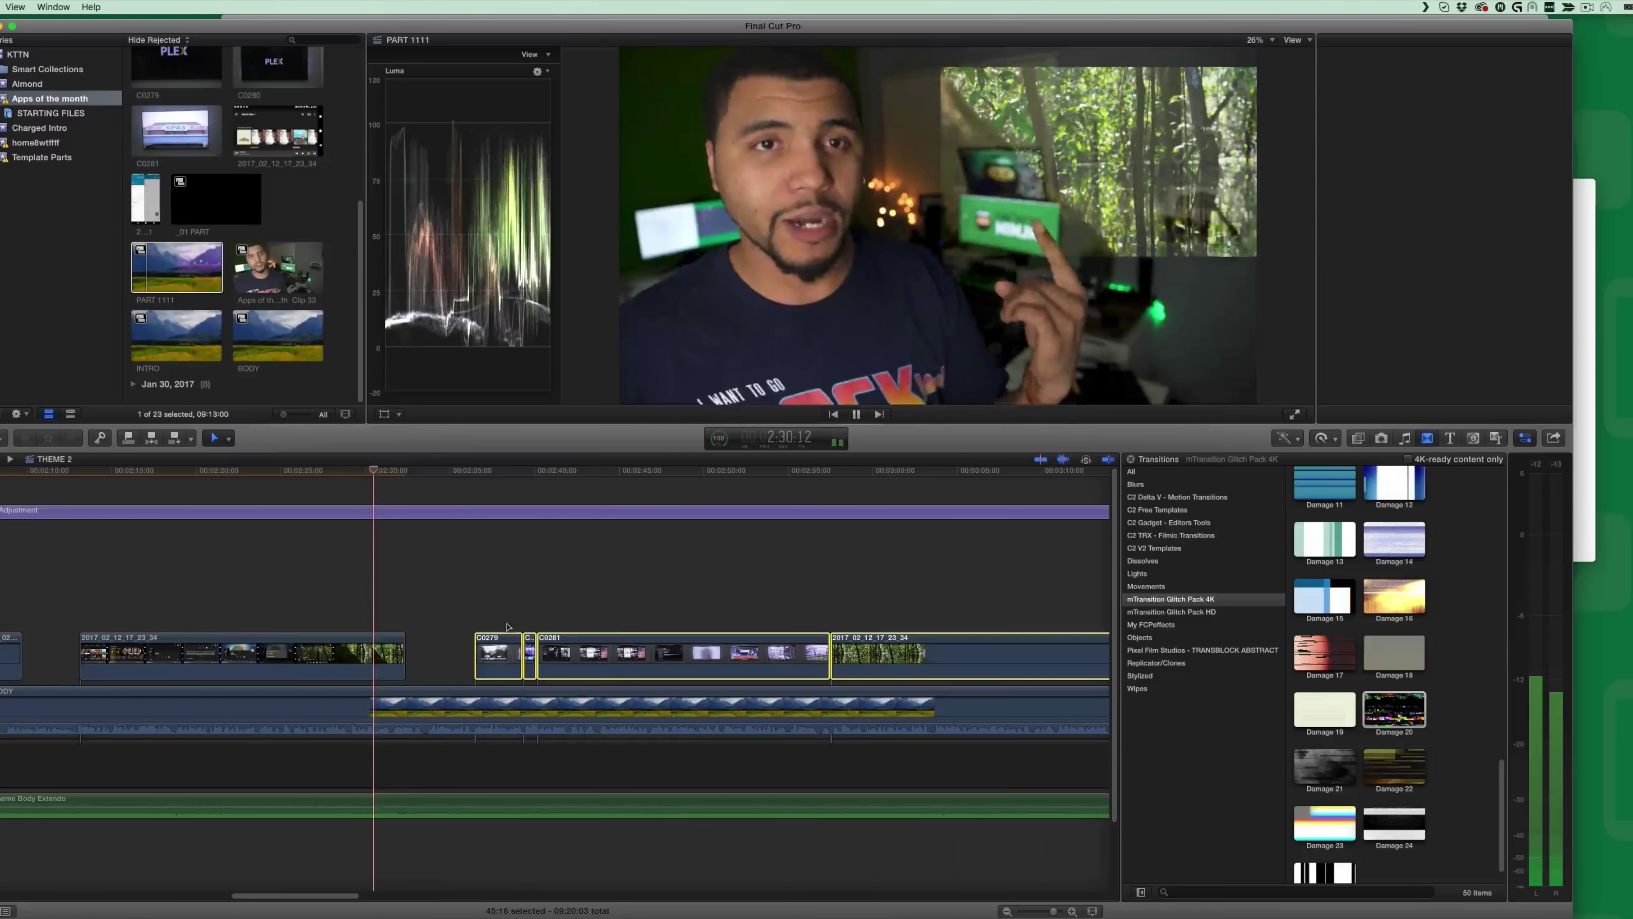
Slide the four B-roll clips, C0279 and C0281 among them, left to fill the timeline gap
key("super+4")
left_click_drag(508, 628, 430, 643)
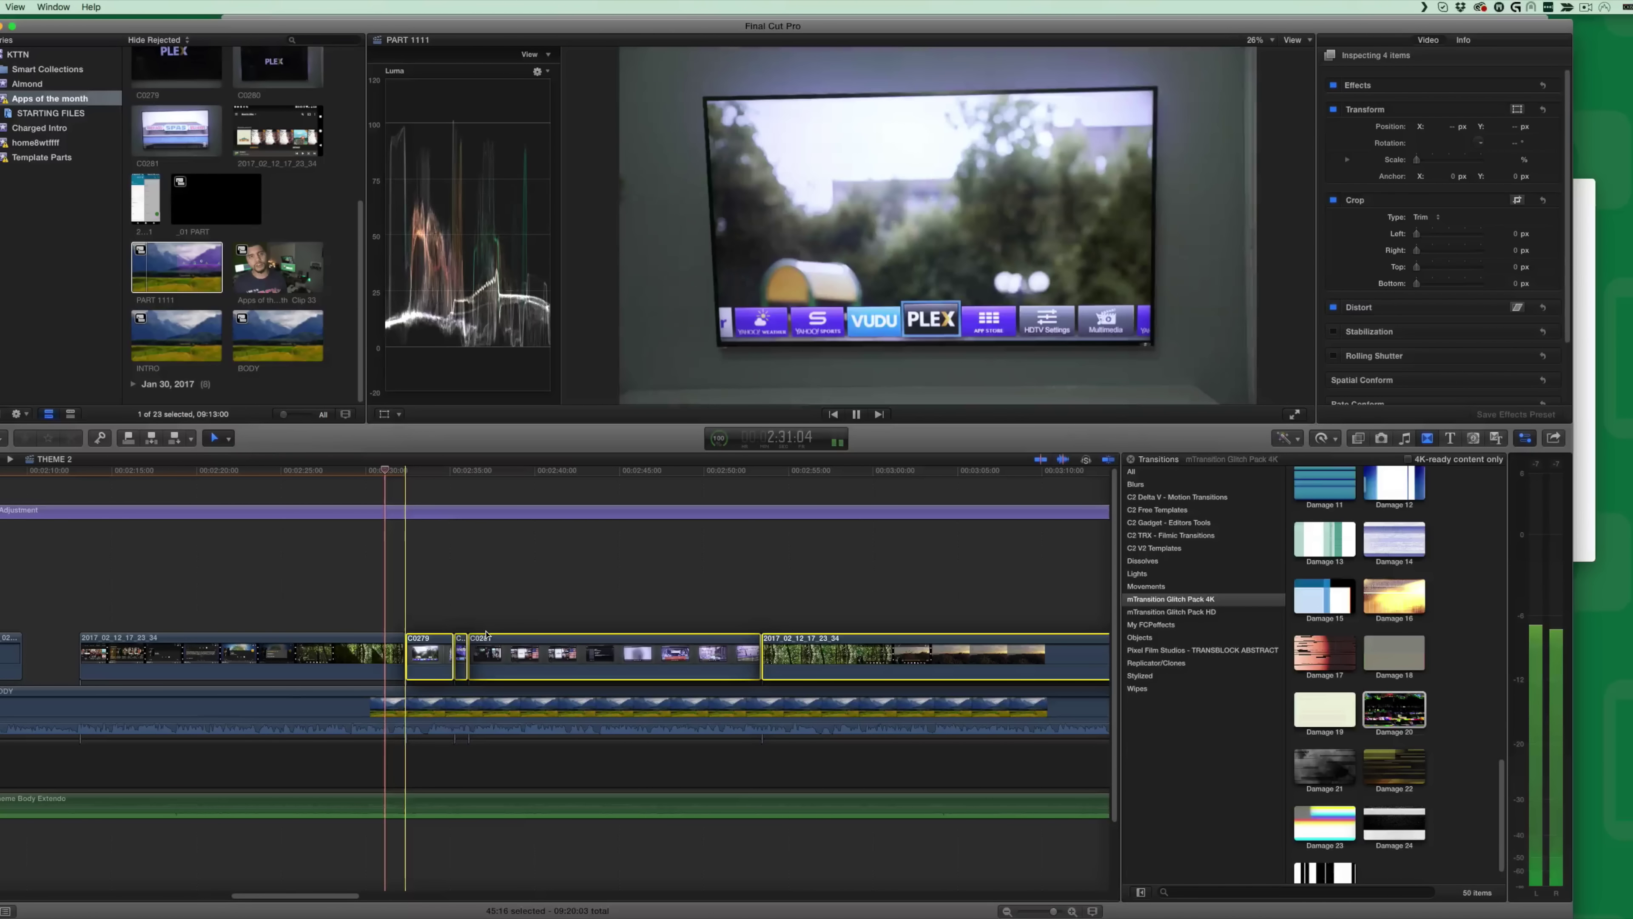